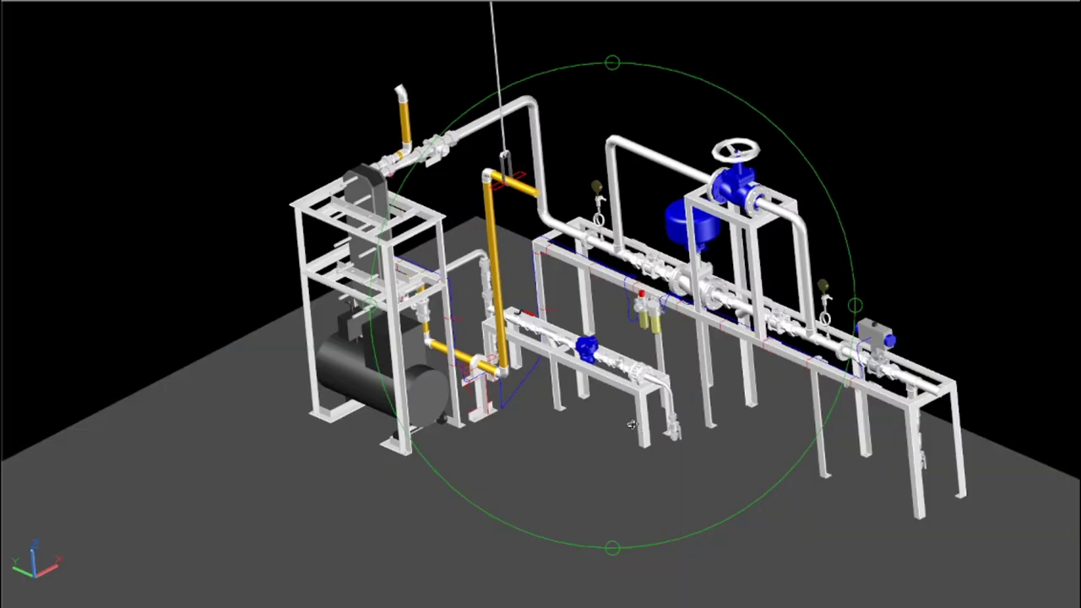
Examine the 3D piping skid model, the isometric drawing on sheet 38/96 and the solar collector schematic
drag(632, 424, 668, 415)
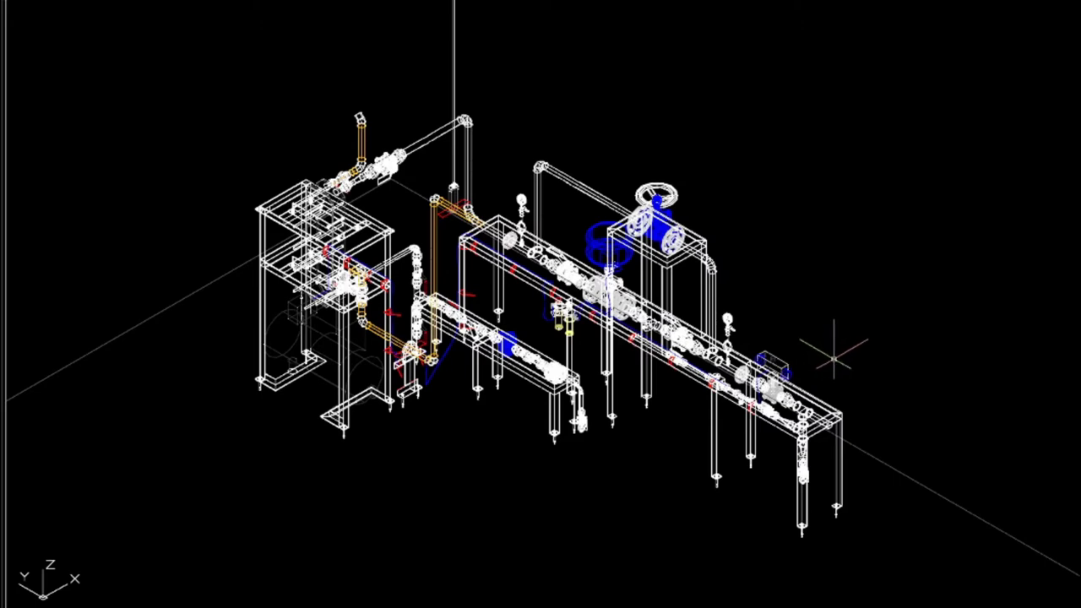
drag(828, 355, 916, 351)
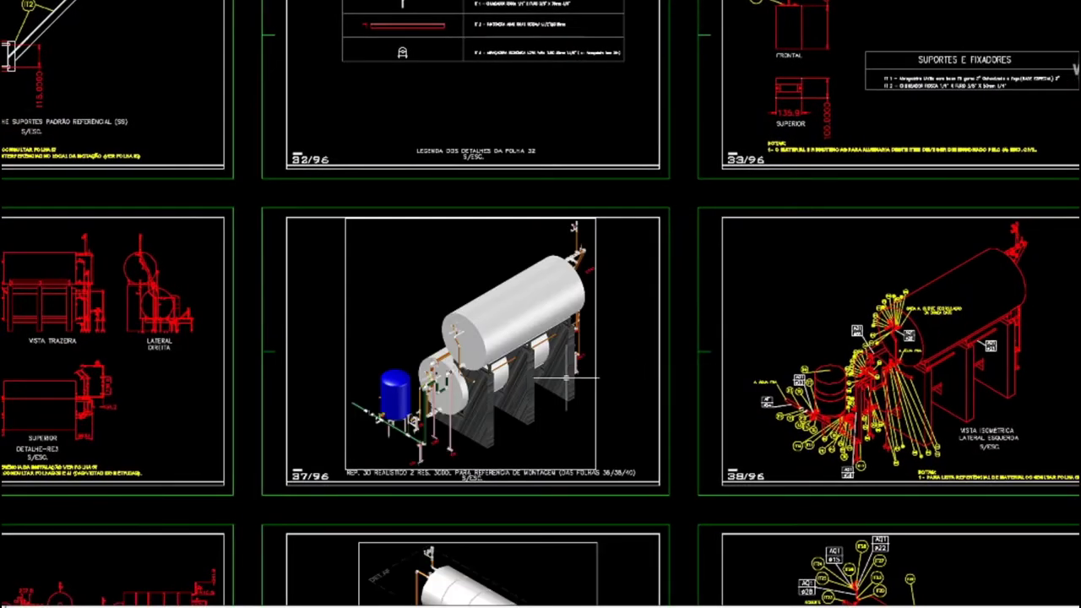
scroll(906, 405, up, 2)
drag(957, 422, 808, 408)
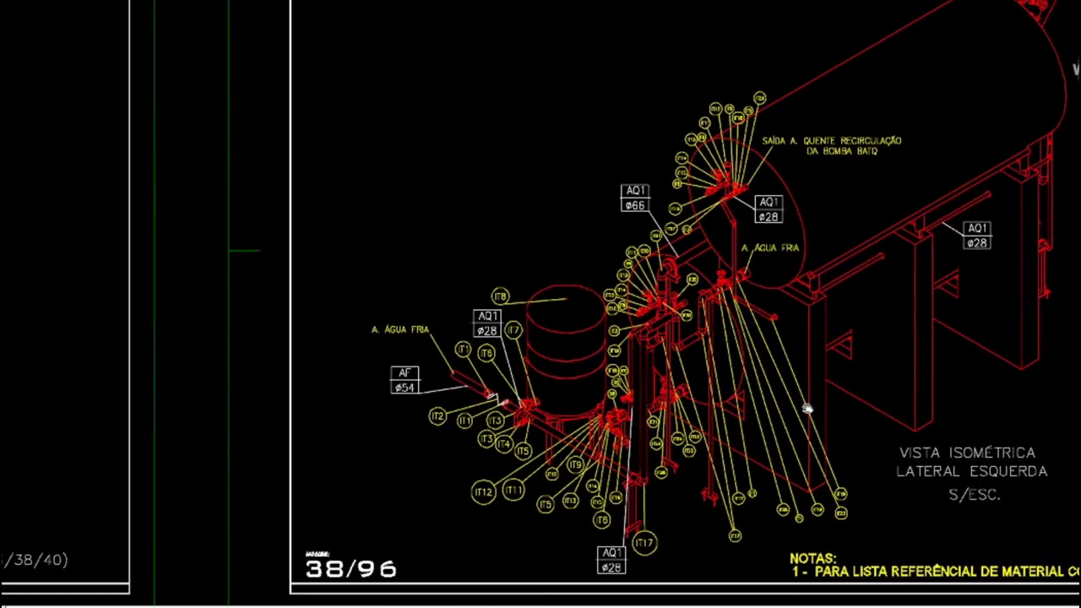
scroll(807, 409, down, 3)
drag(960, 406, 757, 401)
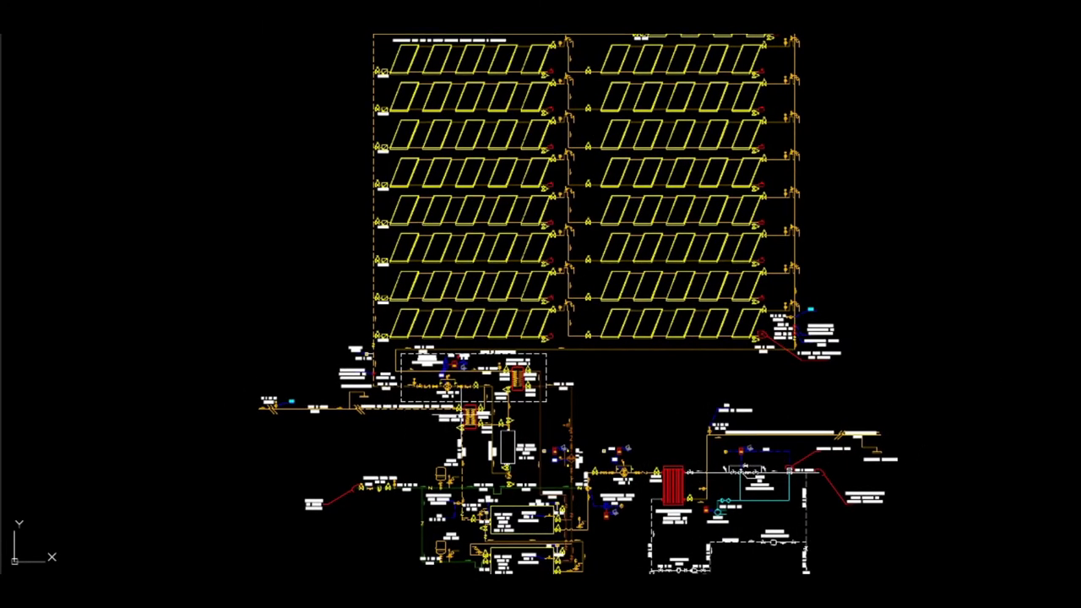
scroll(499, 520, up, 3)
scroll(371, 294, up, 10)
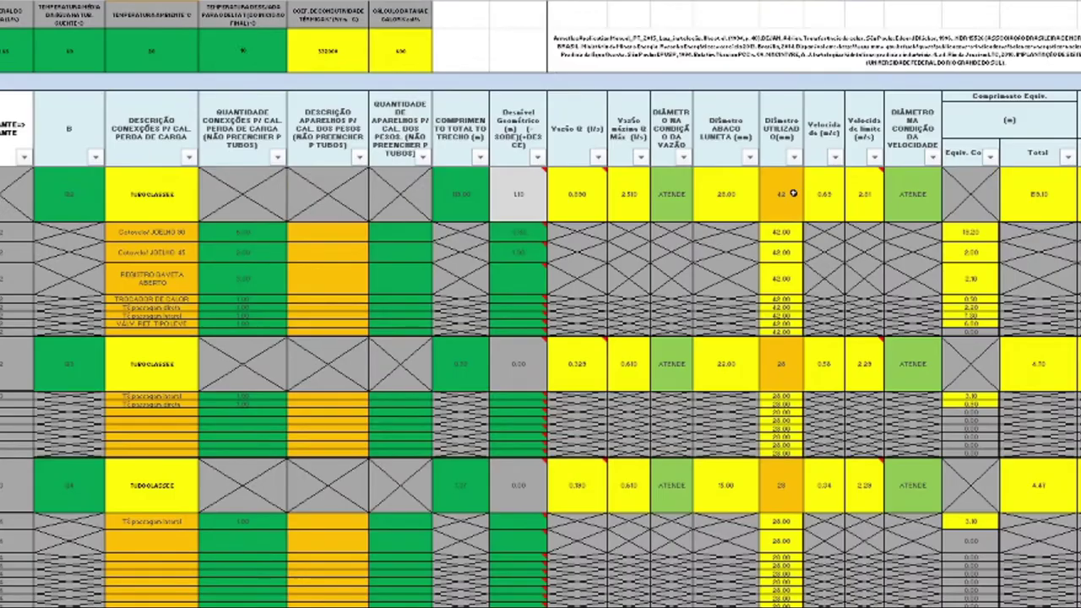
Set the first pipe section's used diameter to 28 mm and compare the recalculated results
click(792, 193)
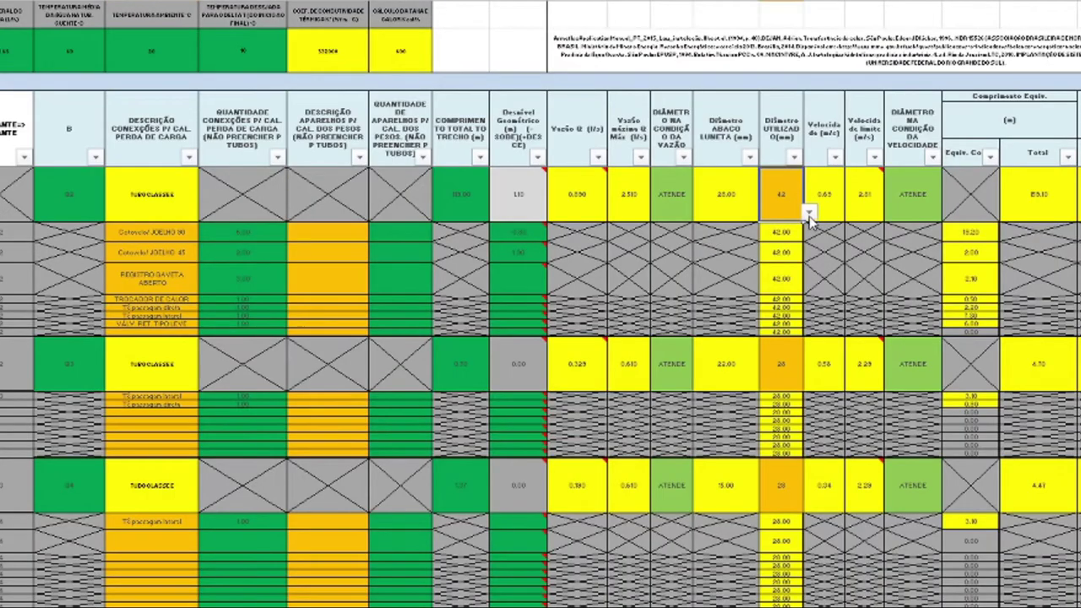
click(811, 212)
scroll(822, 209, down, 1)
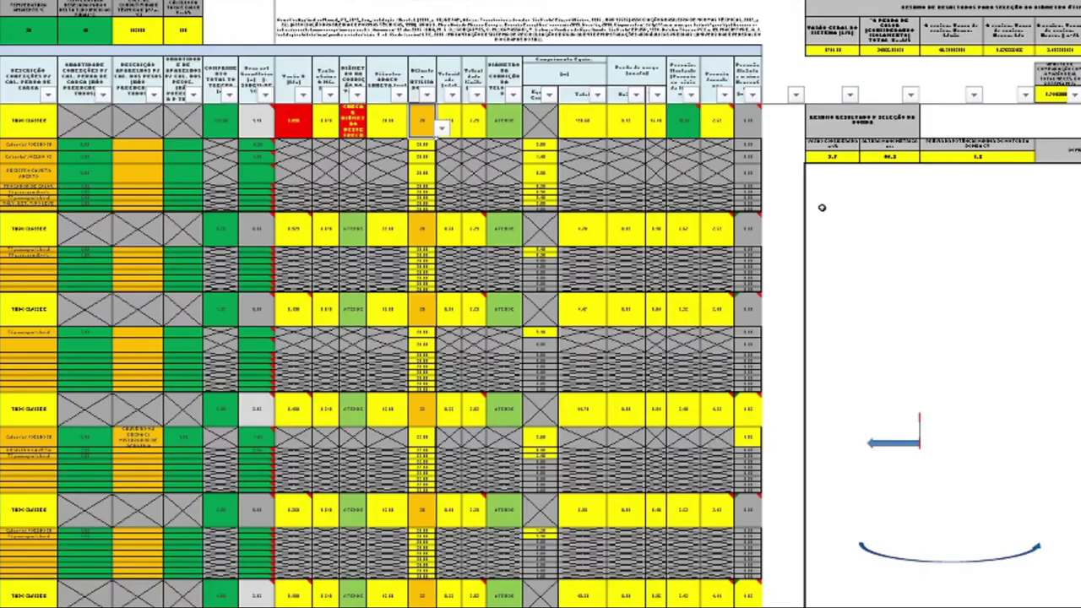
scroll(474, 203, up, 1)
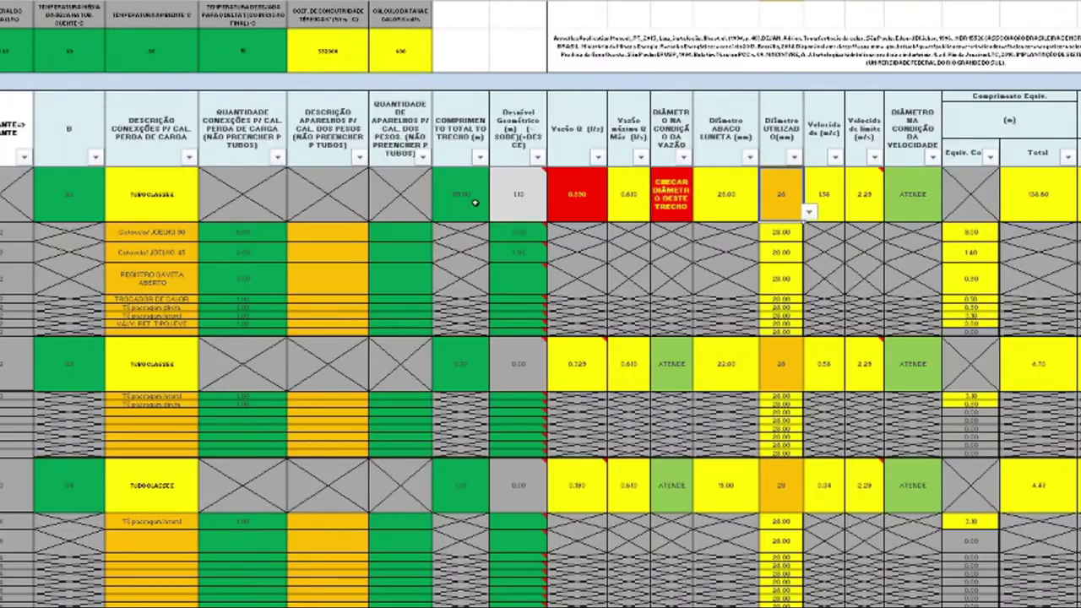
Change the first pipe section's used diameter to 35 mm
click(687, 211)
click(779, 195)
click(808, 211)
click(786, 236)
Set the first pipe section's used diameter to 42 mm and check its flow rate against the maximum flow
click(809, 212)
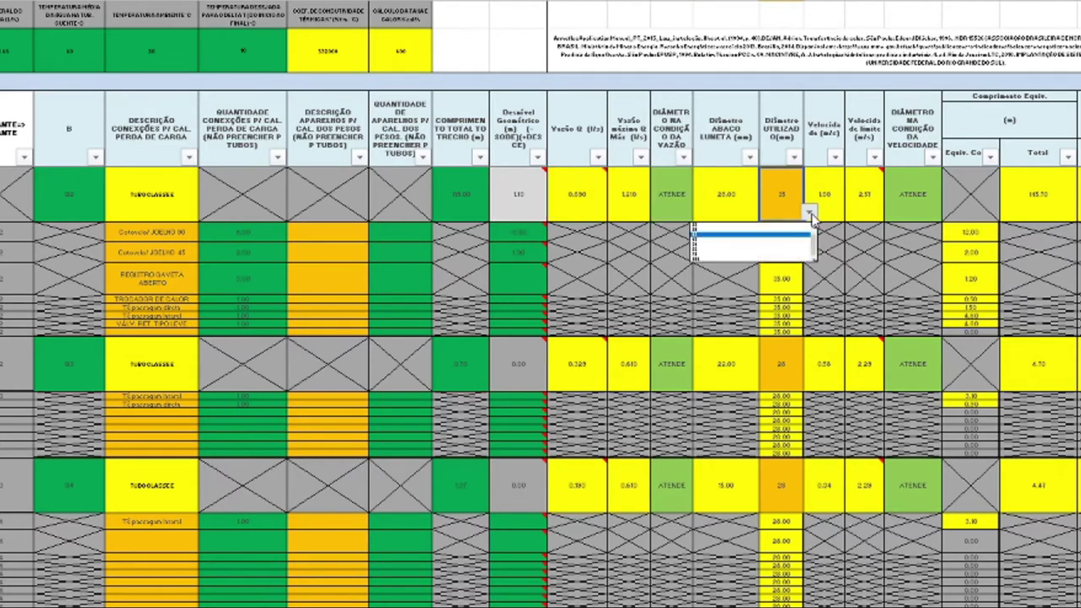
click(794, 238)
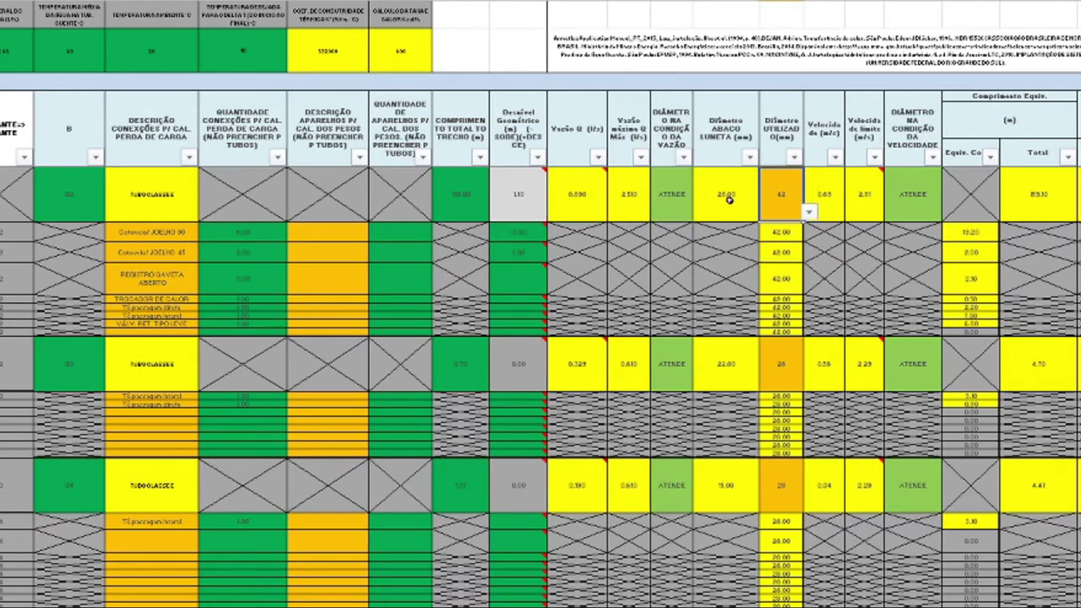
click(1037, 194)
click(563, 194)
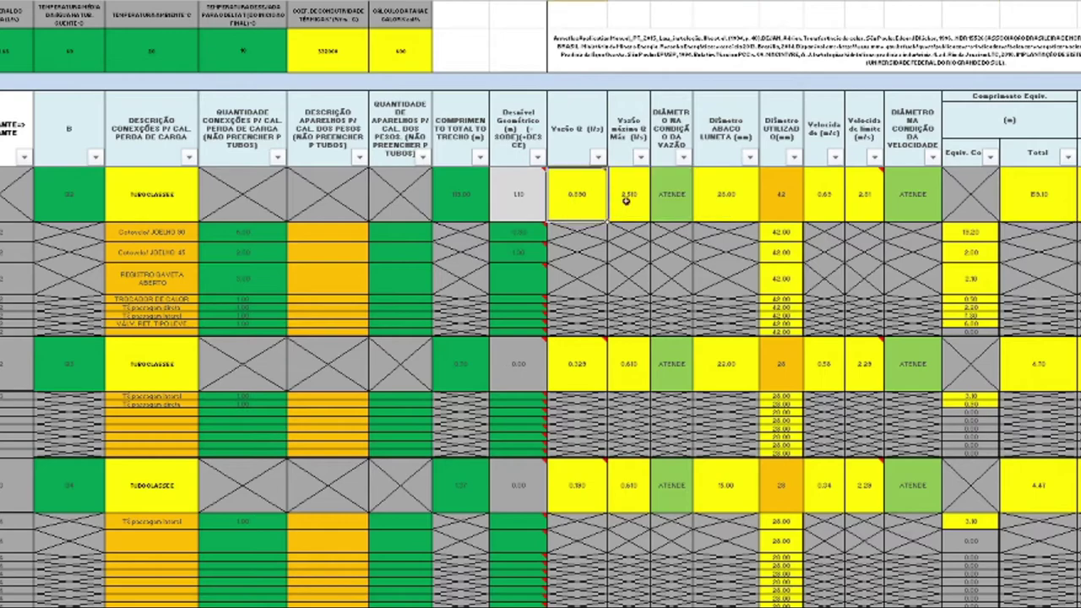
click(639, 195)
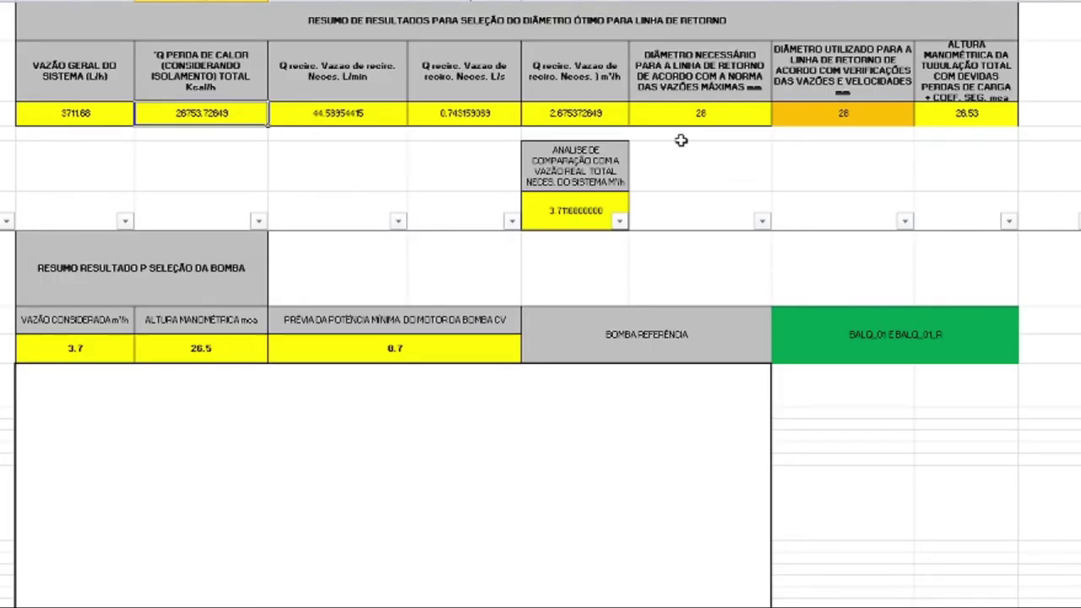
Check the return line's used diameter and the total heat loss in the results summary
click(824, 120)
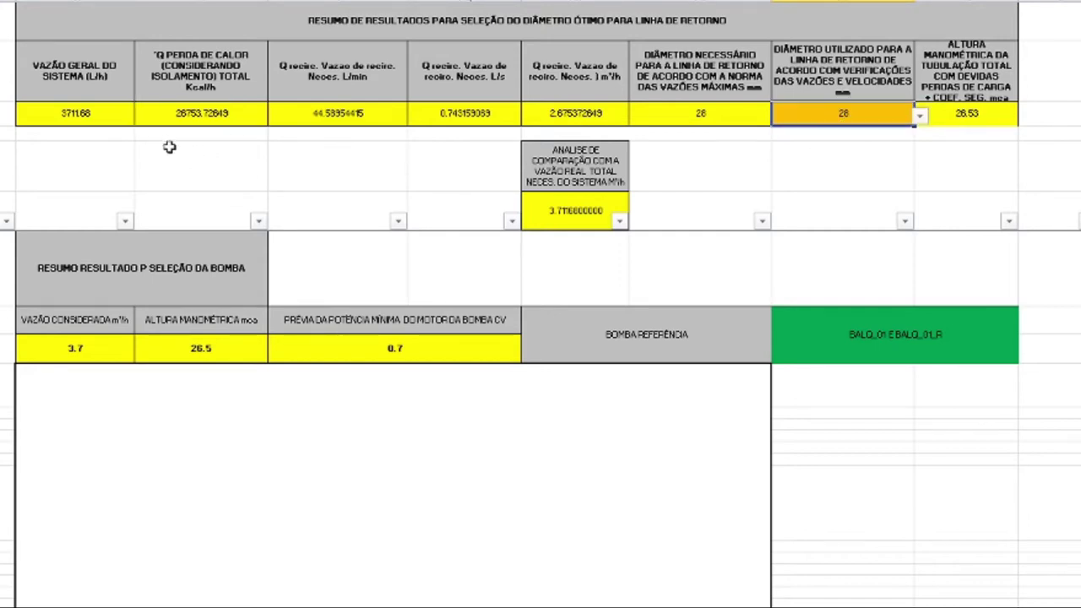
click(193, 105)
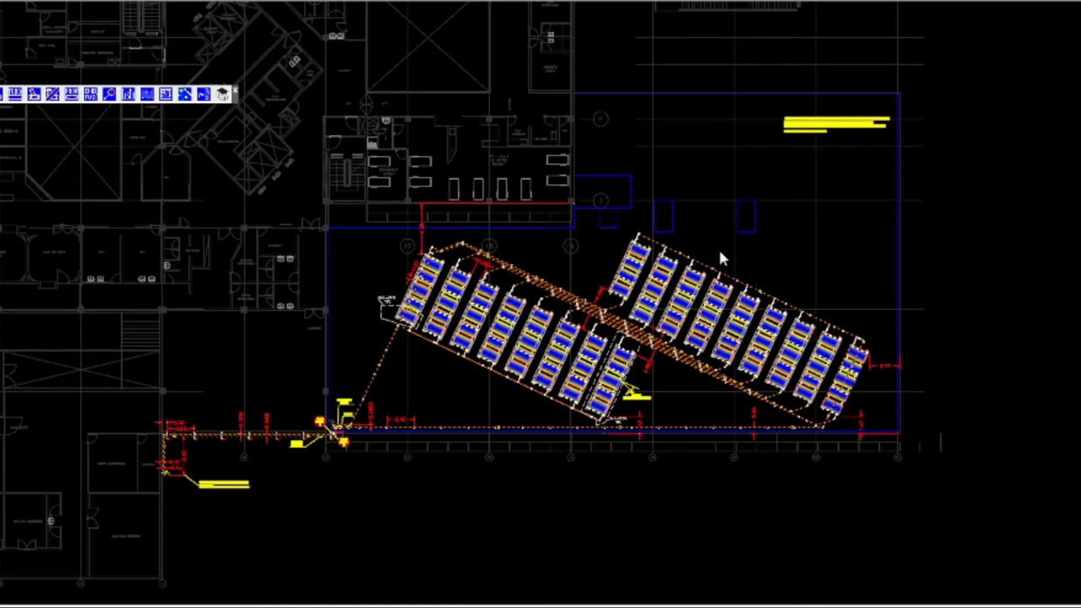
Generate the used-materials list for the solar collector field and its piping, accepting the cell merge in the exported Excel sheet
drag(1013, 290, 719, 242)
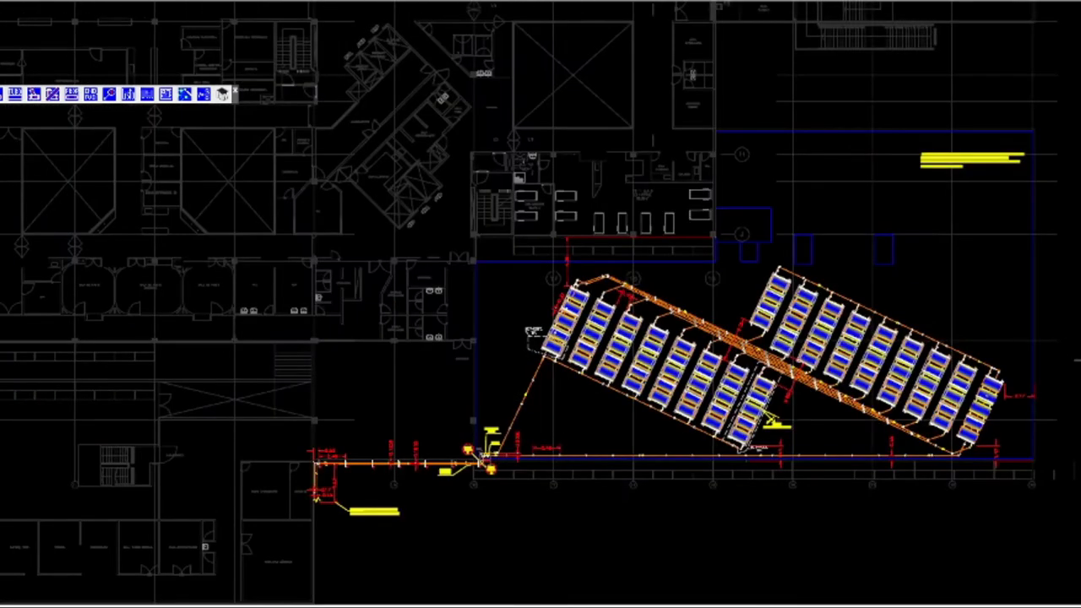
key(Return)
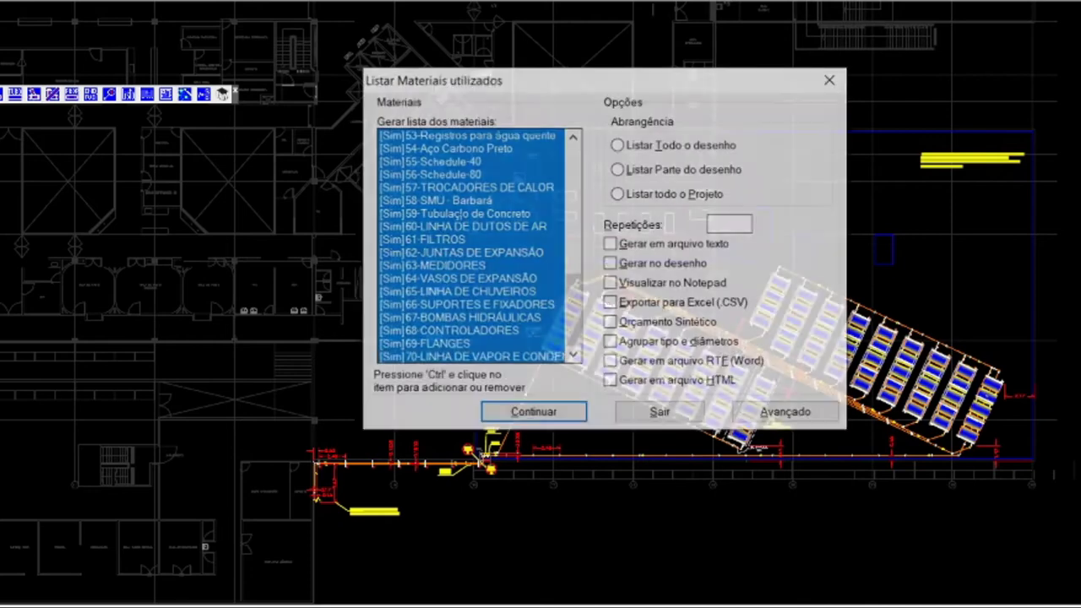
click(559, 412)
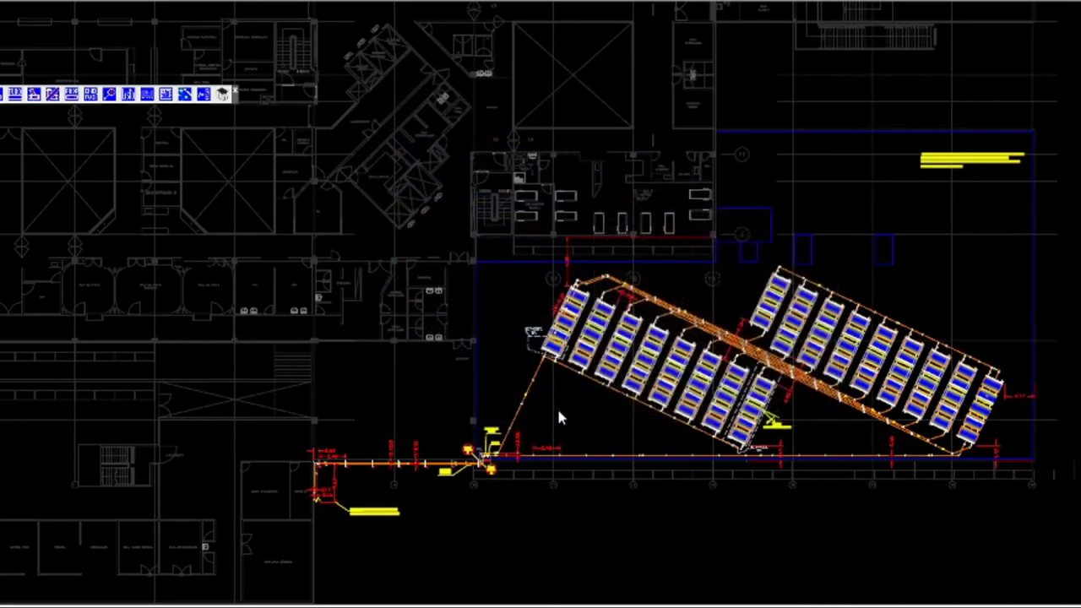
click(994, 428)
click(1080, 581)
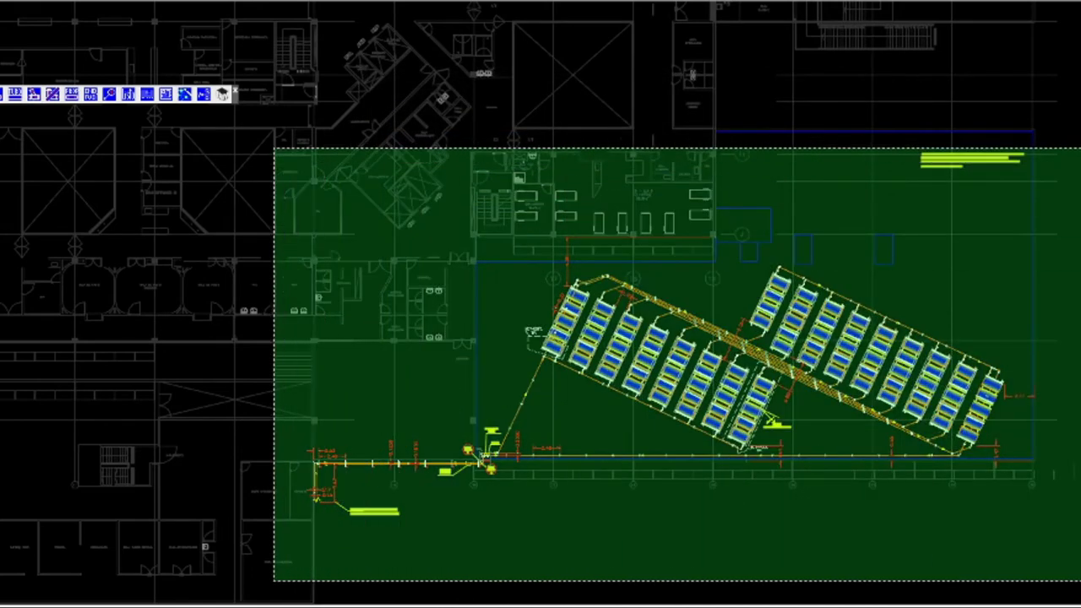
click(273, 148)
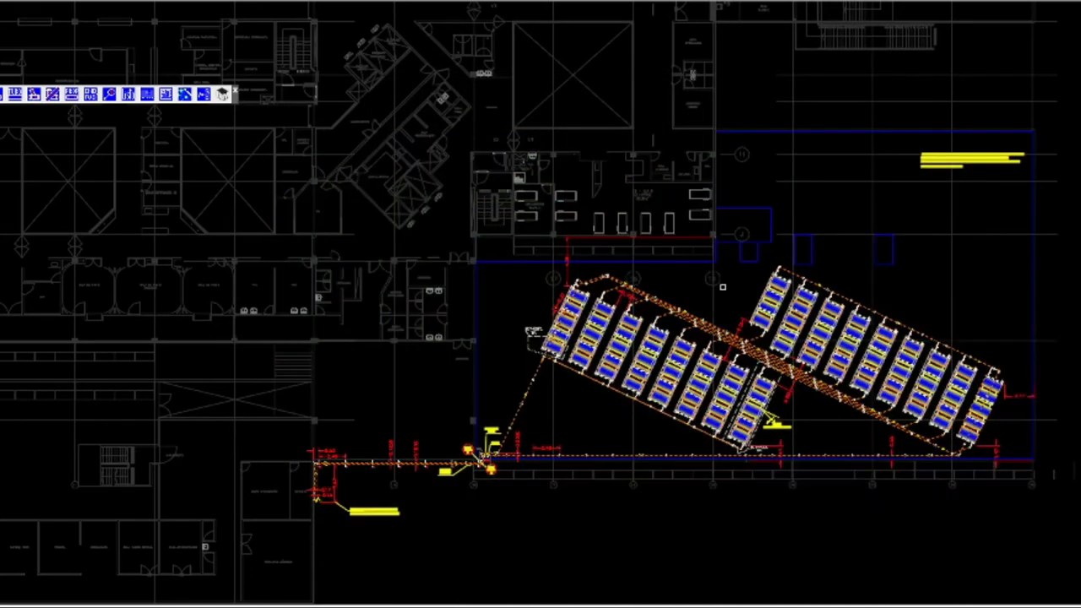
key(Return)
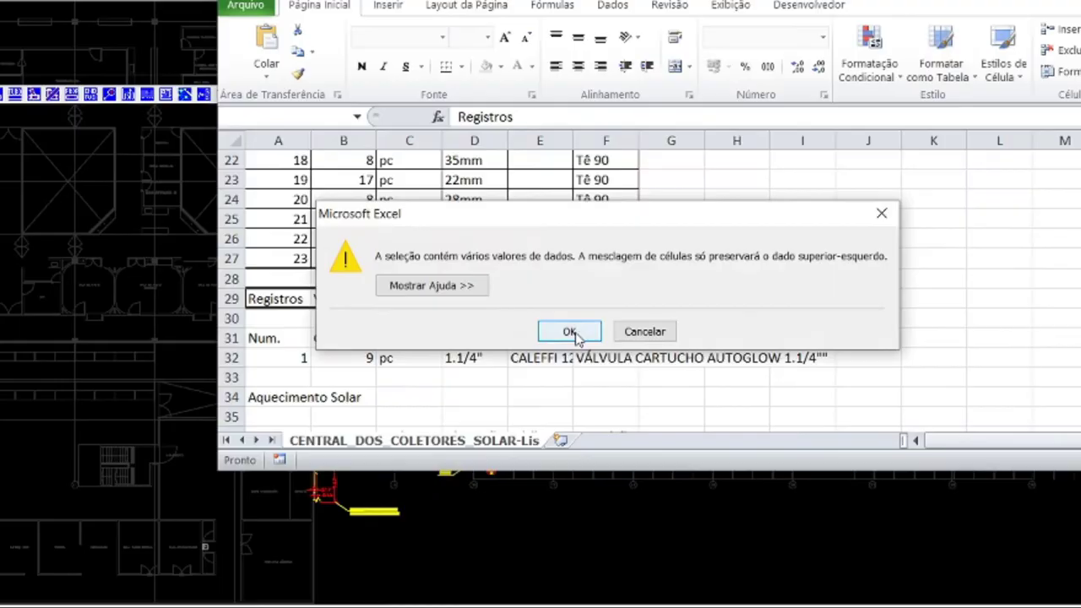
click(575, 334)
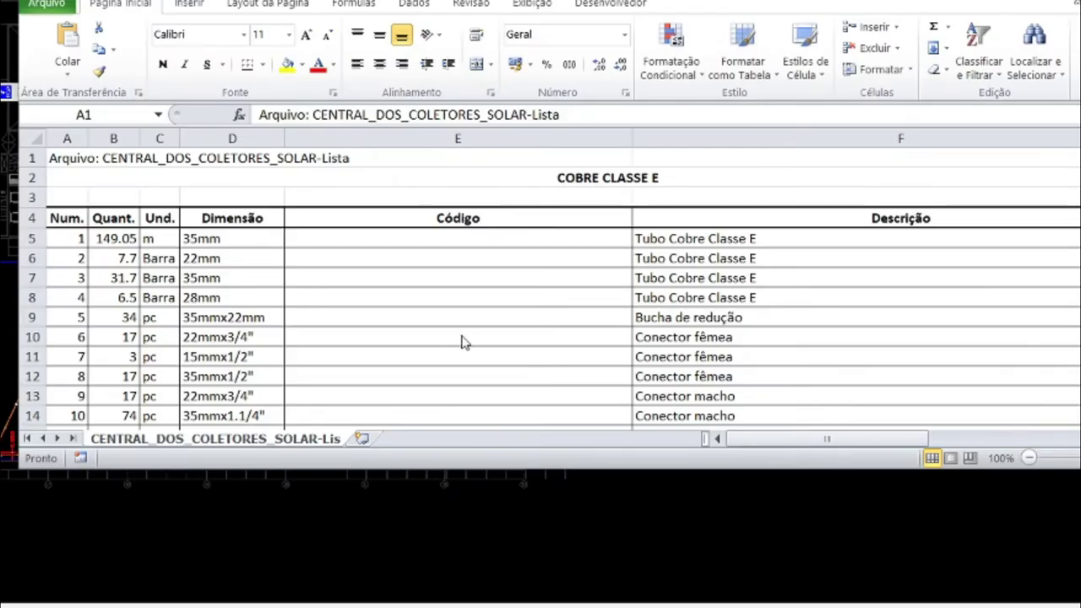
Review the exported collector materials list, from the Cobre Classe E pipes and fittings to the supports and fasteners
scroll(461, 335, down, 17)
scroll(460, 336, down, 5)
scroll(473, 345, up, 7)
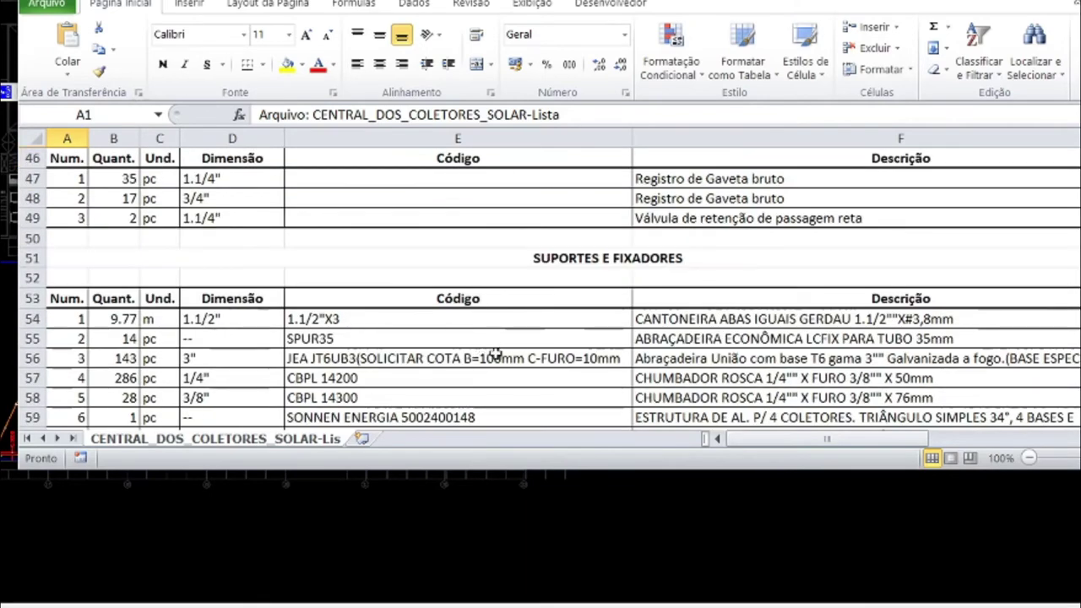
scroll(532, 360, up, 1)
scroll(532, 360, up, 14)
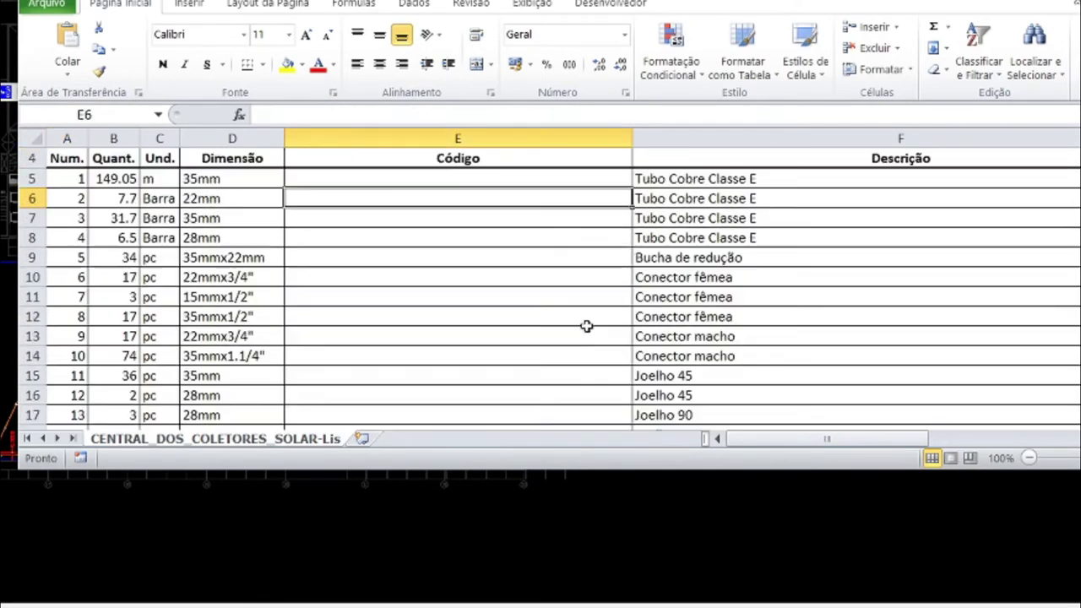
scroll(586, 326, down, 3)
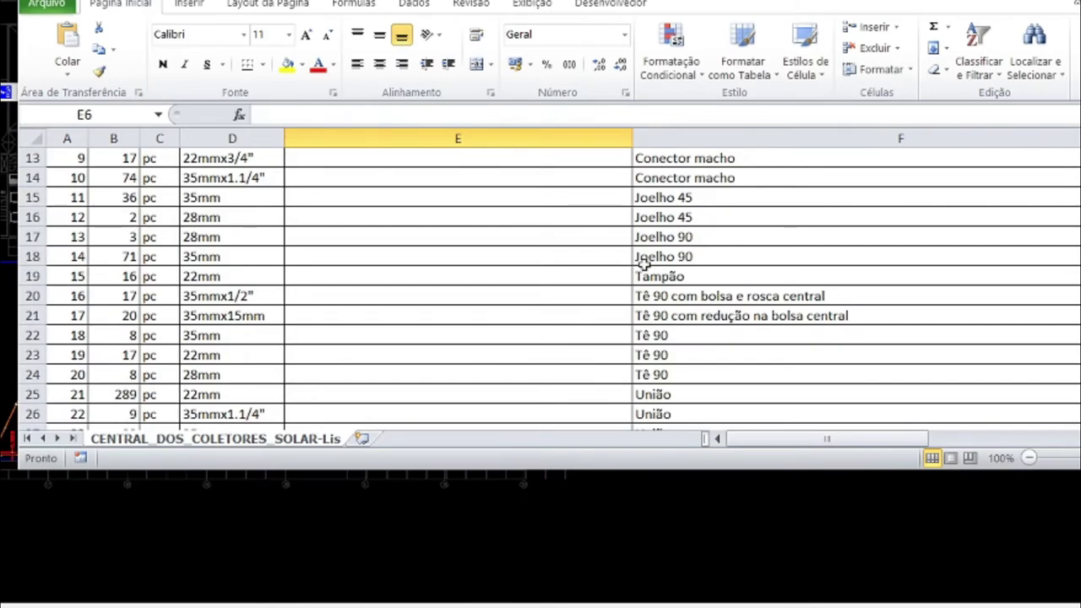
scroll(680, 279, up, 4)
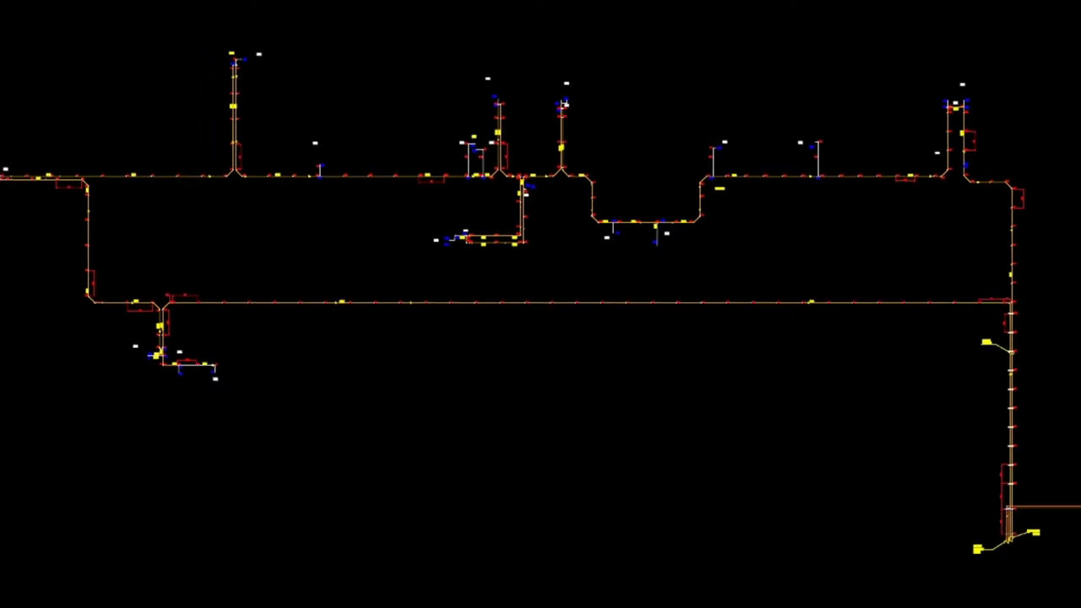
Examine the pipeline layout, its SM and SS pipe supports, and the 3D angle bracket from several directions
mouse_move(802, 403)
mouse_down()
mouse_move(790, 390)
mouse_move(572, 336)
mouse_up()
scroll(816, 432, up, 2)
scroll(818, 438, up, 2)
drag(823, 442, 734, 251)
scroll(671, 361, up, 2)
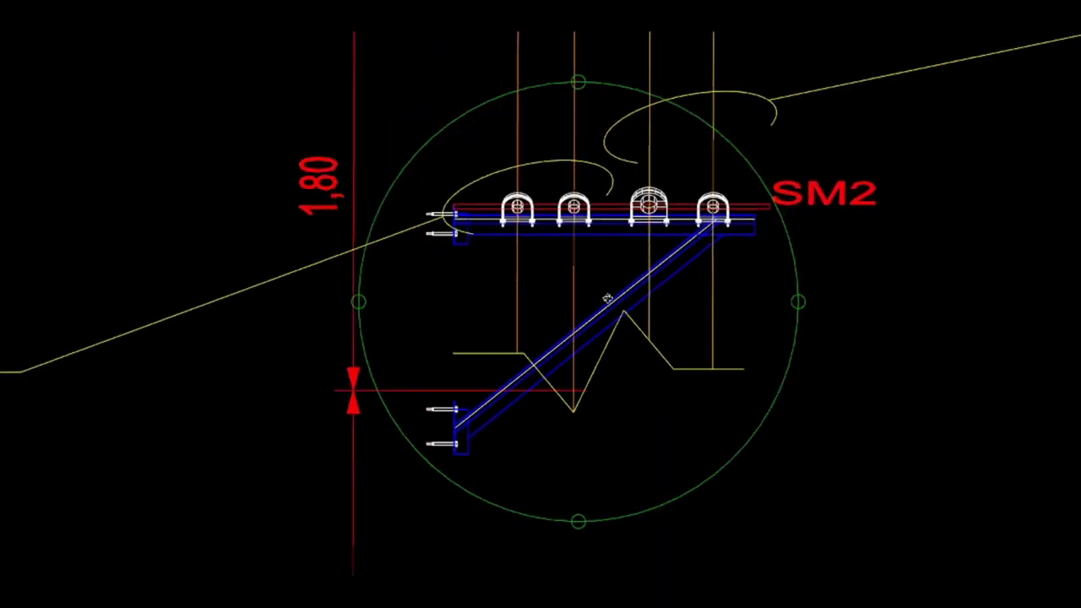
mouse_move(608, 297)
mouse_down()
mouse_move(560, 386)
mouse_move(621, 382)
mouse_up()
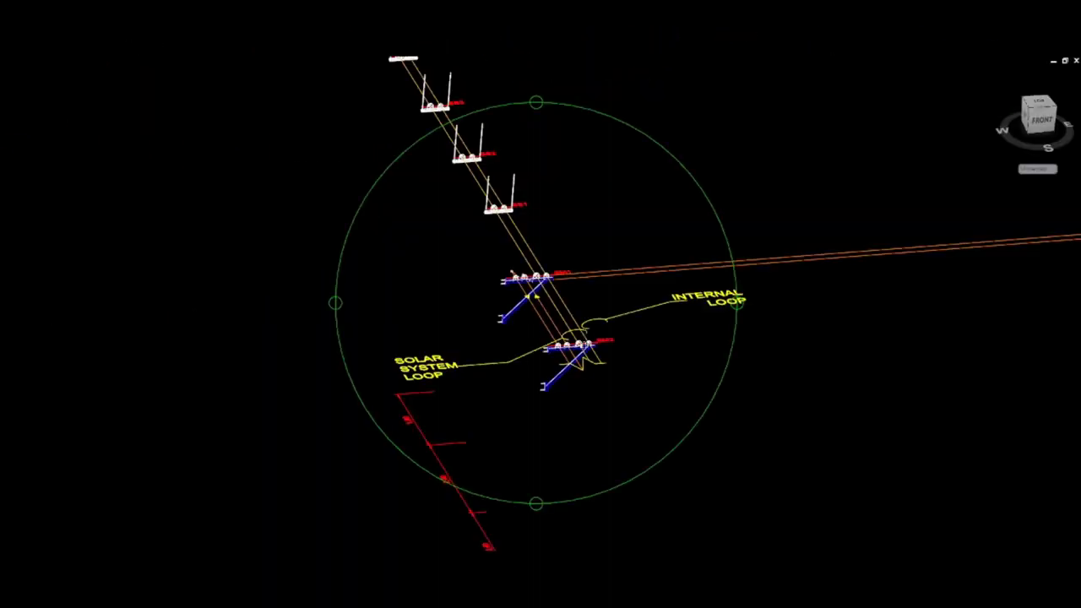
scroll(512, 190, up, 3)
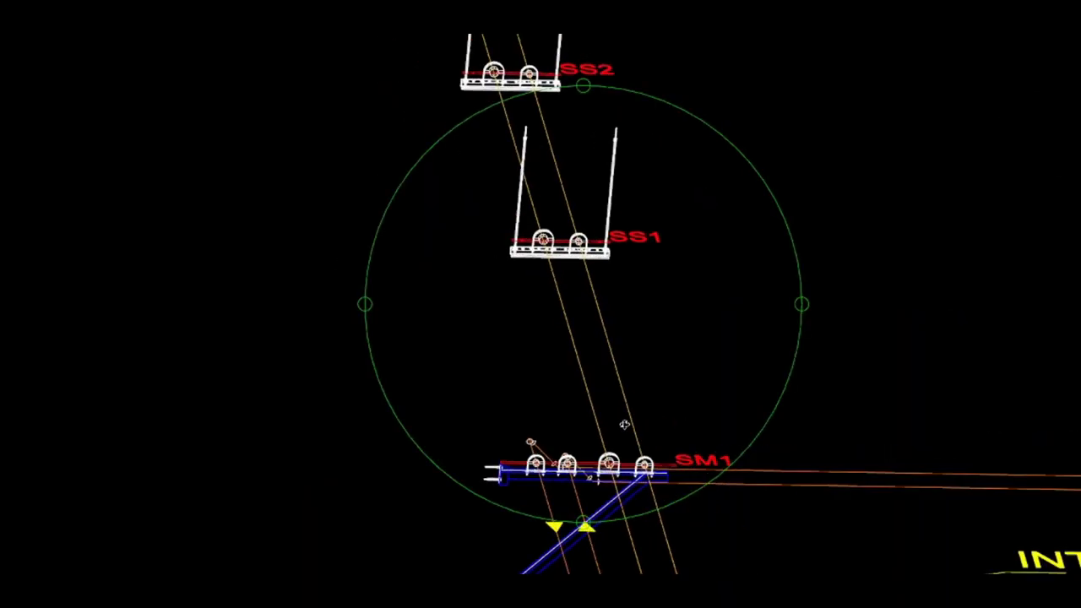
mouse_move(625, 425)
mouse_down()
mouse_move(608, 413)
mouse_move(614, 392)
mouse_move(577, 388)
mouse_up()
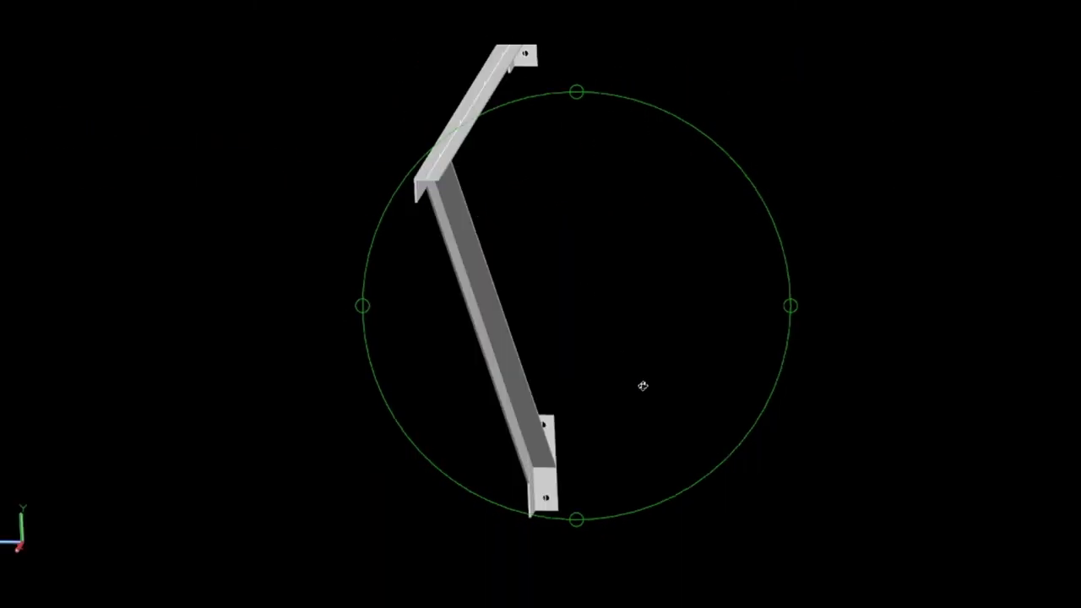
mouse_move(642, 381)
mouse_down()
mouse_move(605, 394)
mouse_move(594, 362)
mouse_up()
scroll(414, 146, up, 4)
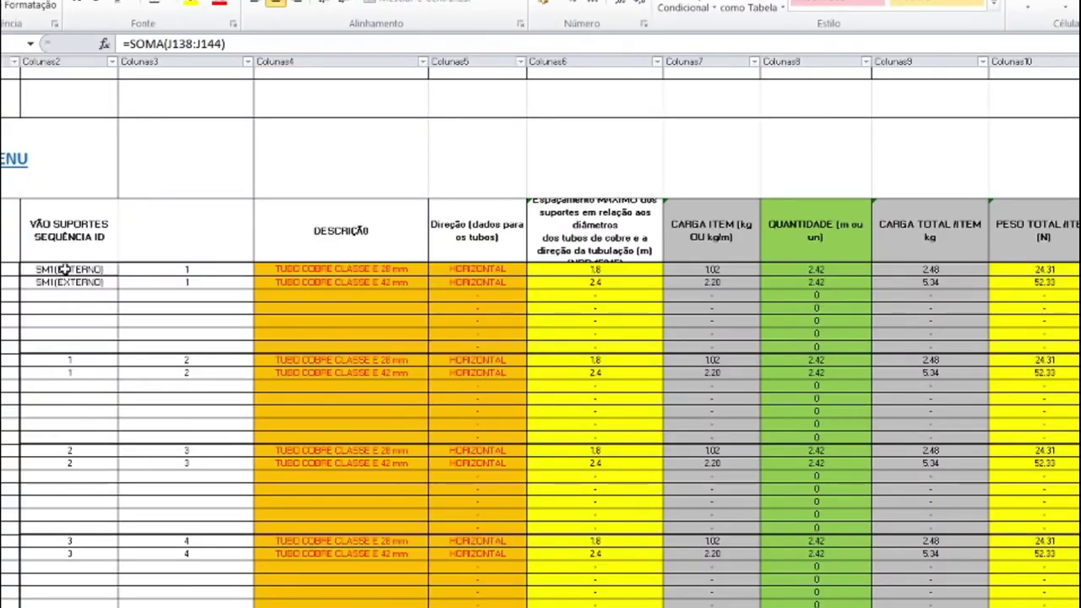
Review the pipe loads for each support span and the resulting concentrated loads on the supports in the spreadsheet
drag(65, 270, 341, 346)
click(62, 362)
scroll(176, 381, down, 2)
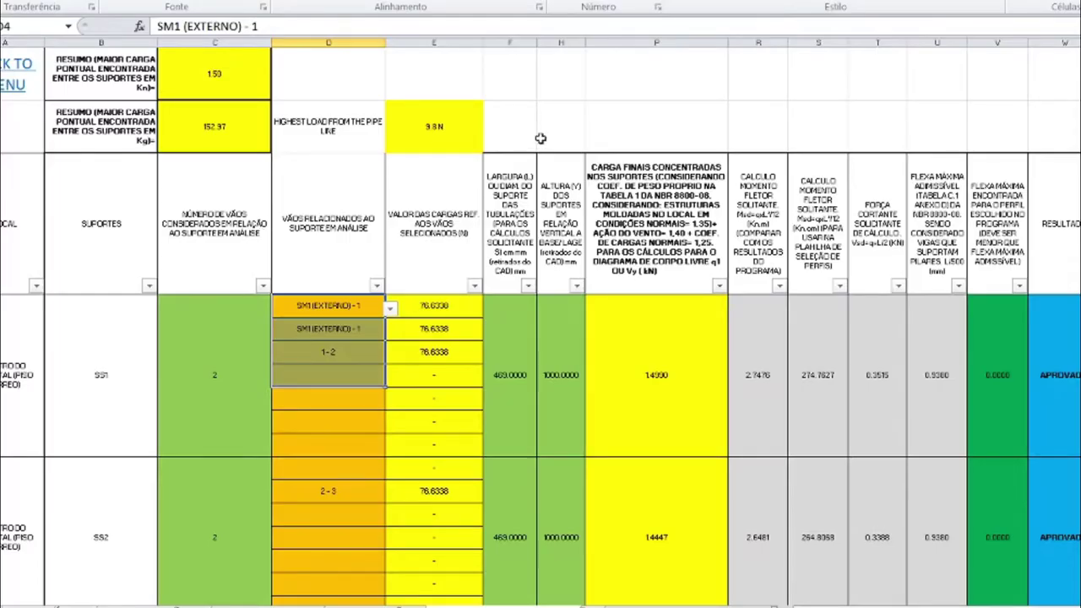
click(544, 139)
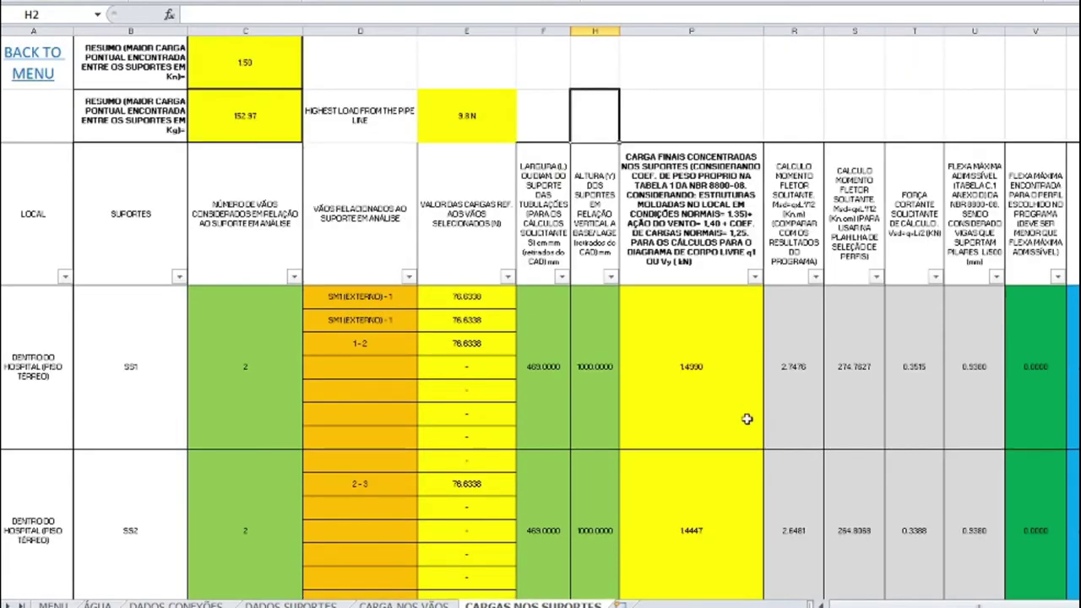
scroll(747, 419, down, 5)
scroll(797, 267, down, 2)
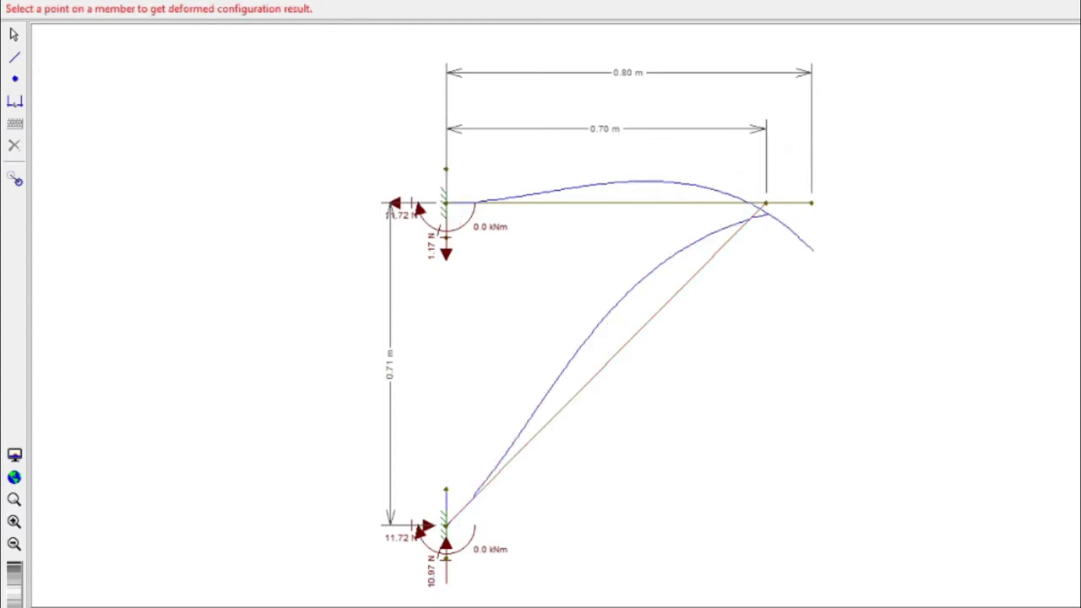
Query the deformed configuration on the bracket's diagonal brace in the frame analysis, and inspect the bracket's 3D simulation model
click(599, 309)
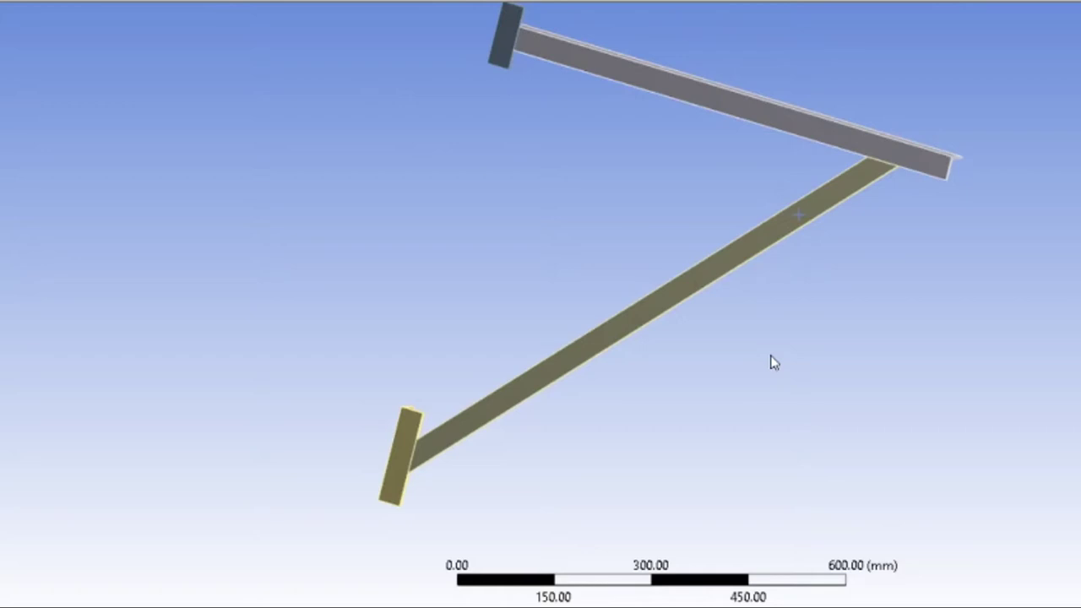
drag(772, 363, 656, 174)
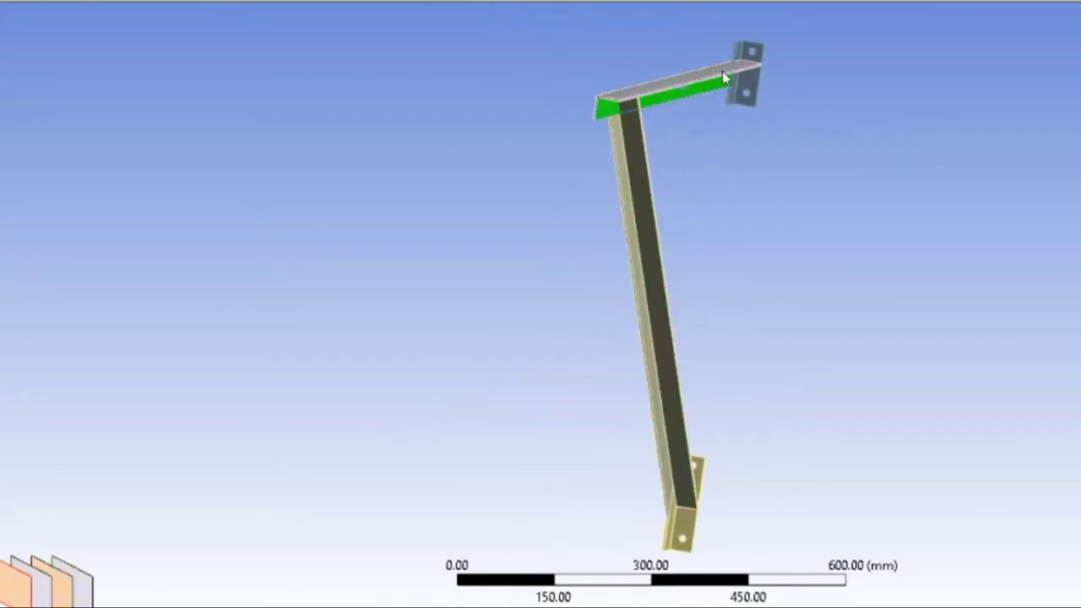
Examine the bracket geometry and its shear stress, total deformation and von-Mises equivalent stress plots from several directions
drag(616, 305, 760, 299)
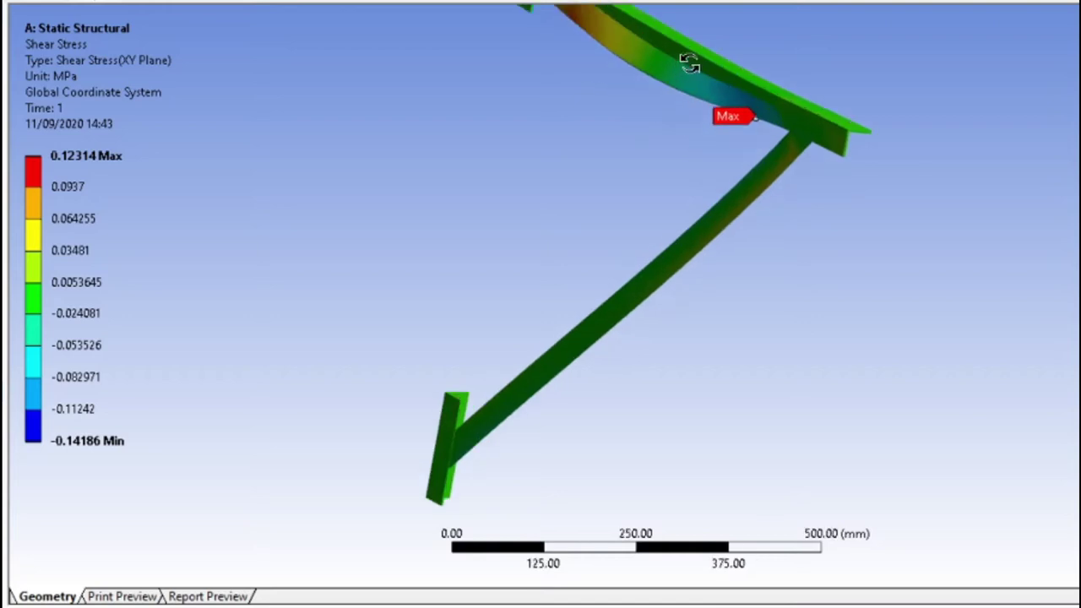
drag(845, 398, 719, 424)
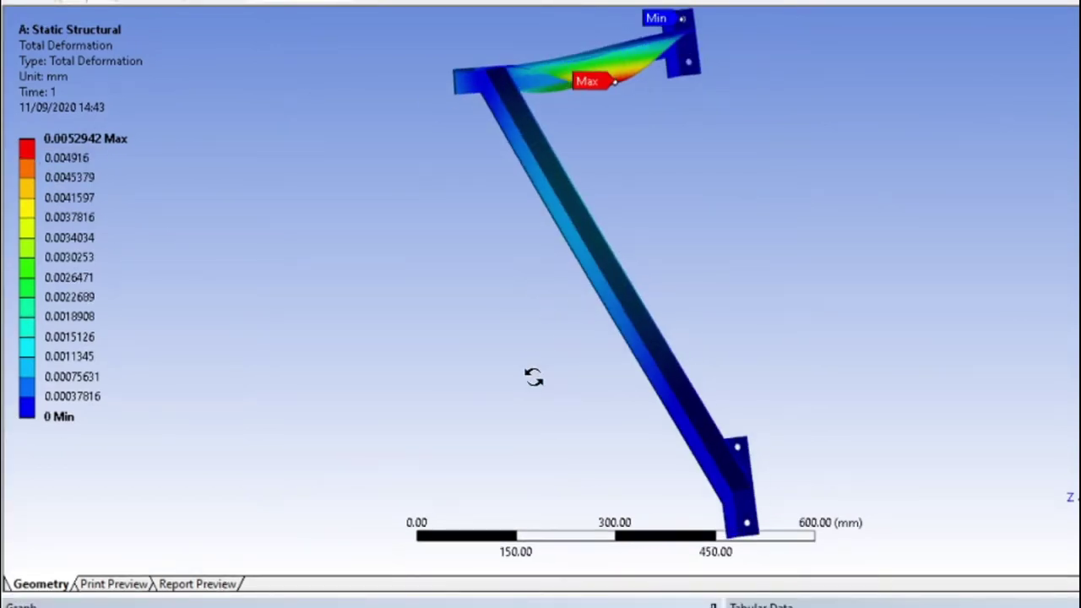
drag(533, 377, 687, 359)
scroll(716, 246, down, 2)
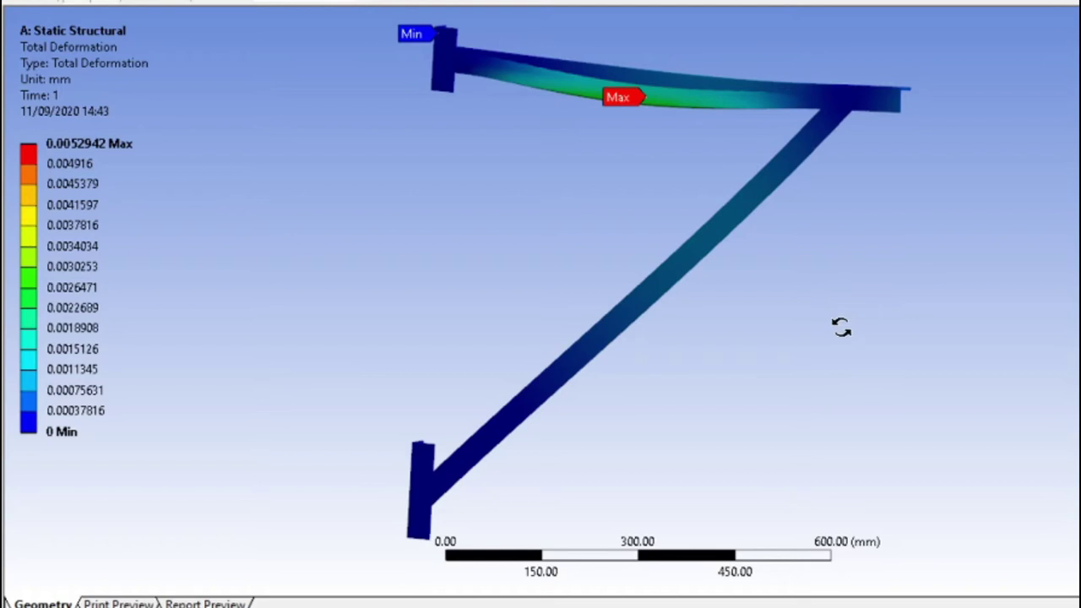
drag(841, 328, 859, 349)
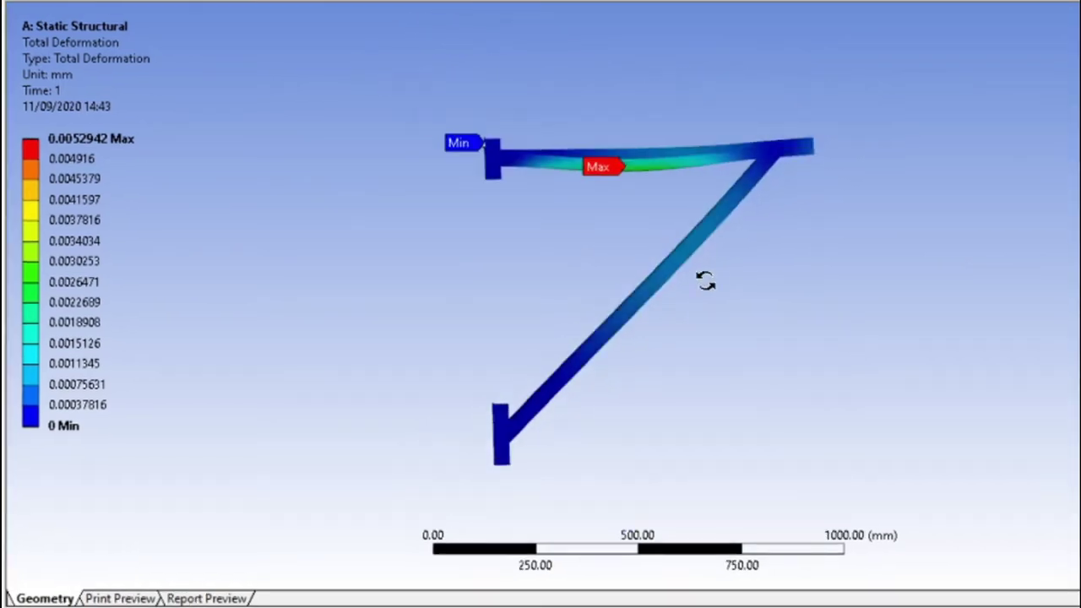
drag(705, 282, 499, 436)
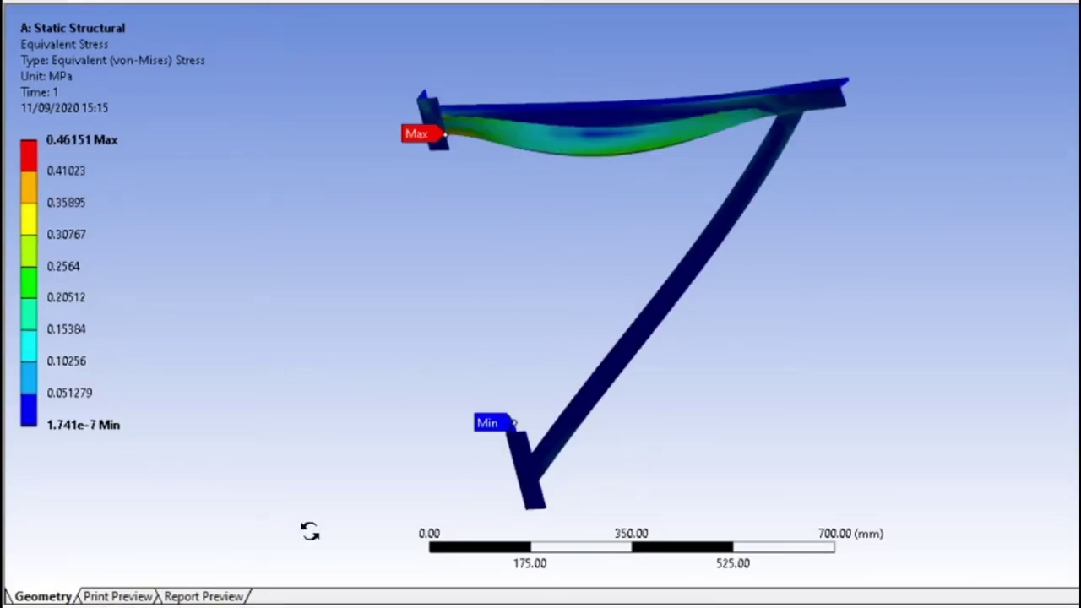
drag(306, 531, 438, 244)
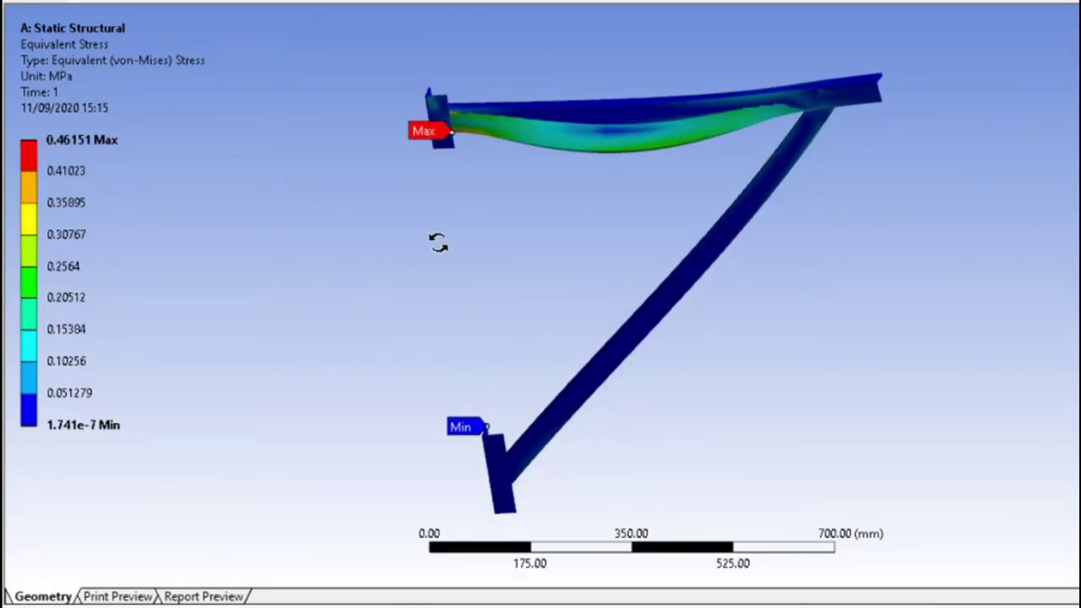
click(116, 602)
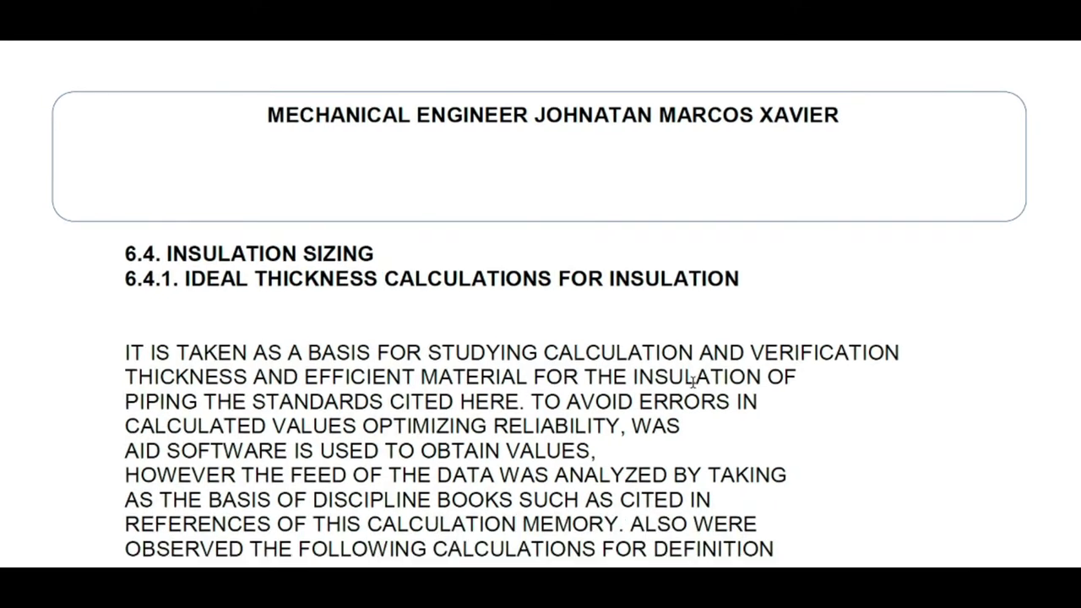
Read the report's insulation sizing section, including the average wind speed chart and the heat-loss energy savings charts
scroll(692, 383, down, 10)
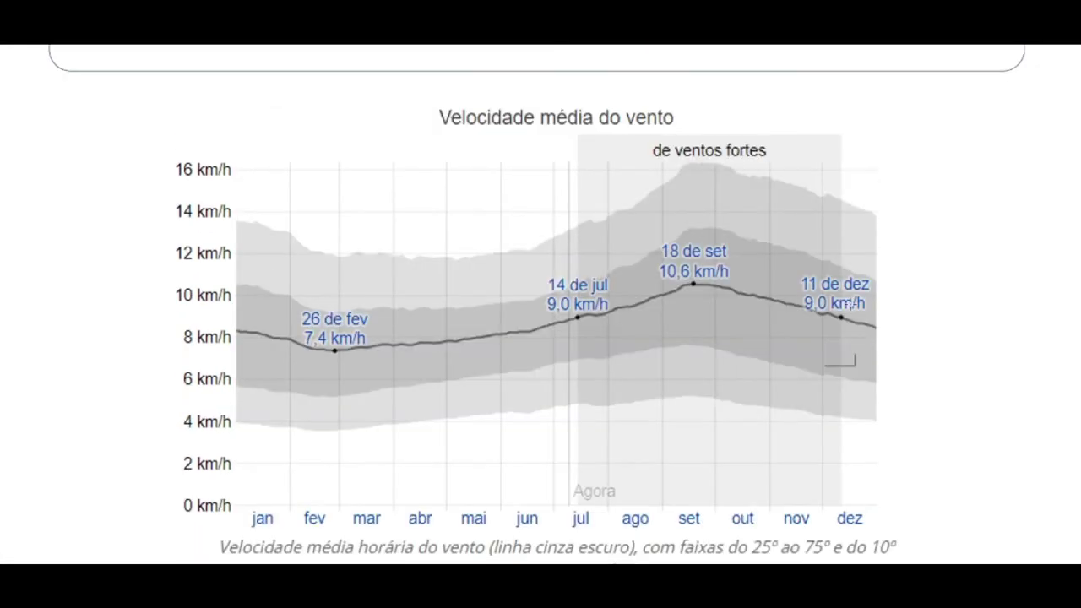
scroll(618, 295, down, 10)
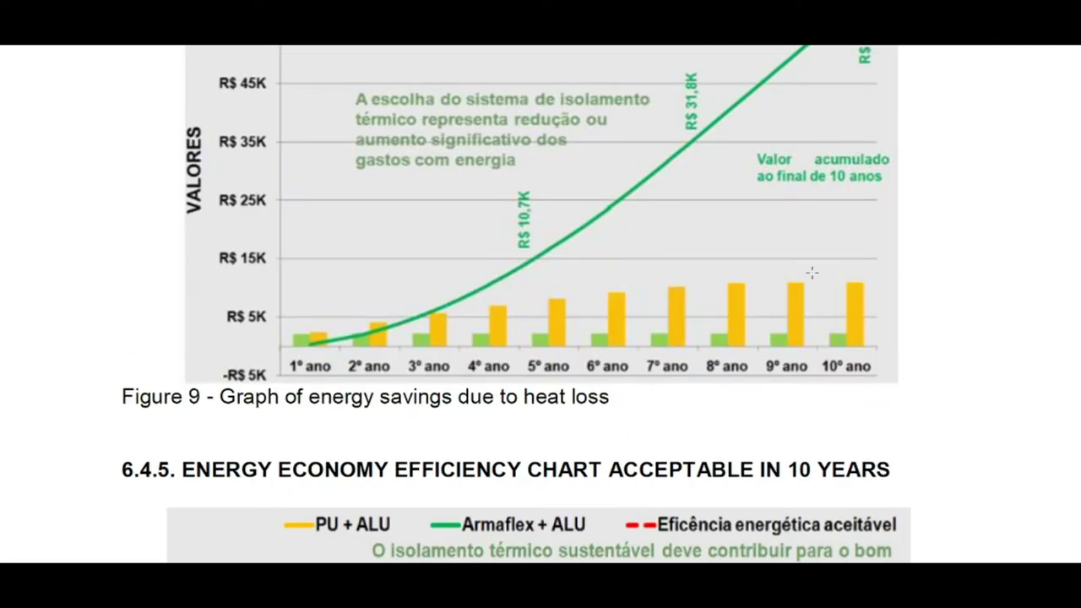
scroll(913, 232, down, 2)
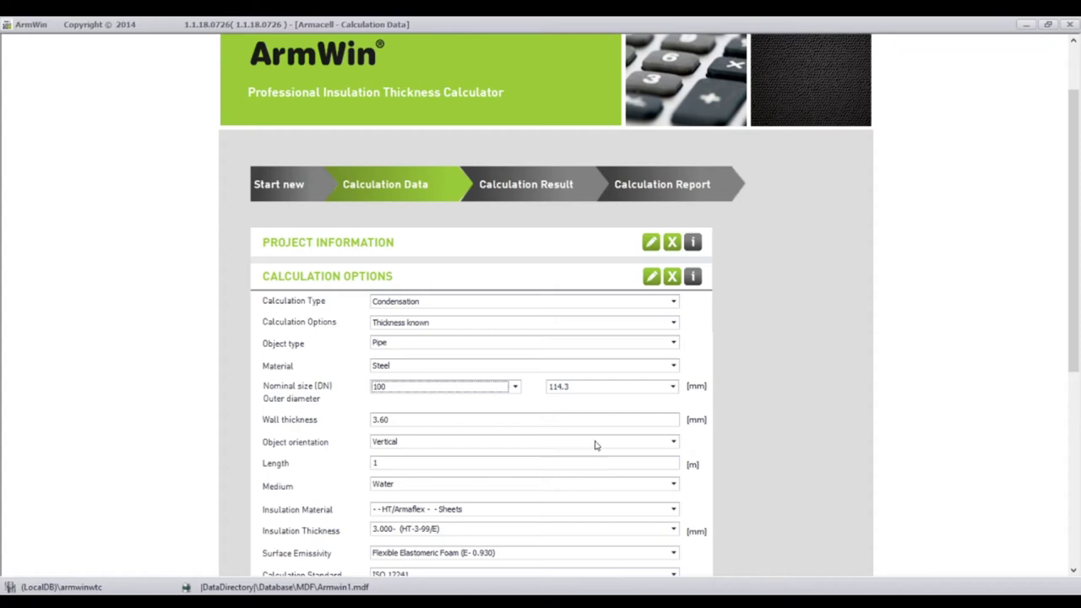
In ArmWin, set the calculation type to Outer surface temperature and the pipe material to Copper
click(618, 320)
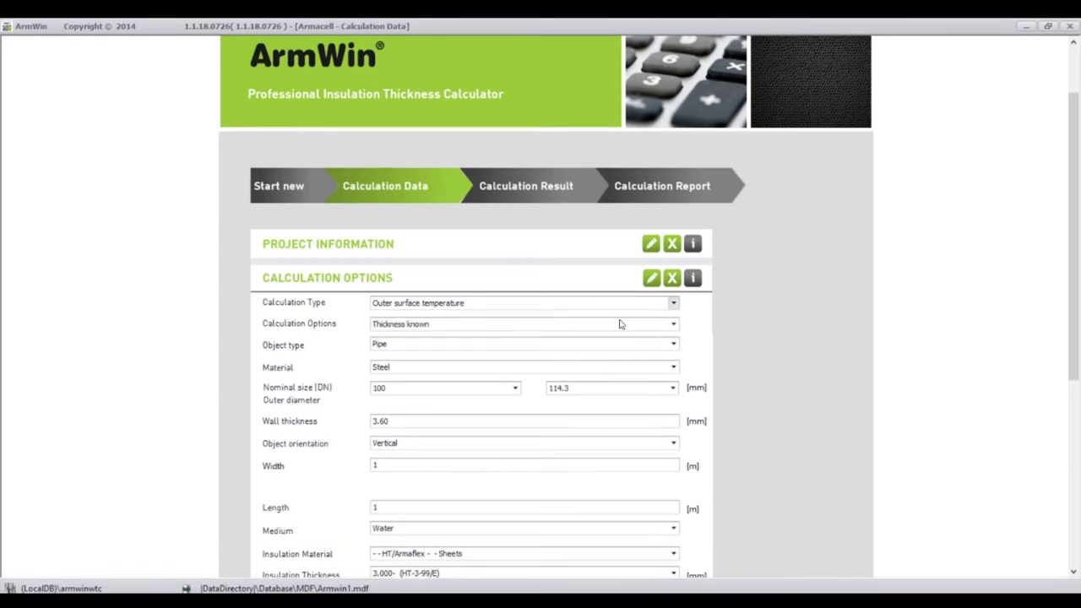
click(673, 325)
click(673, 326)
click(673, 345)
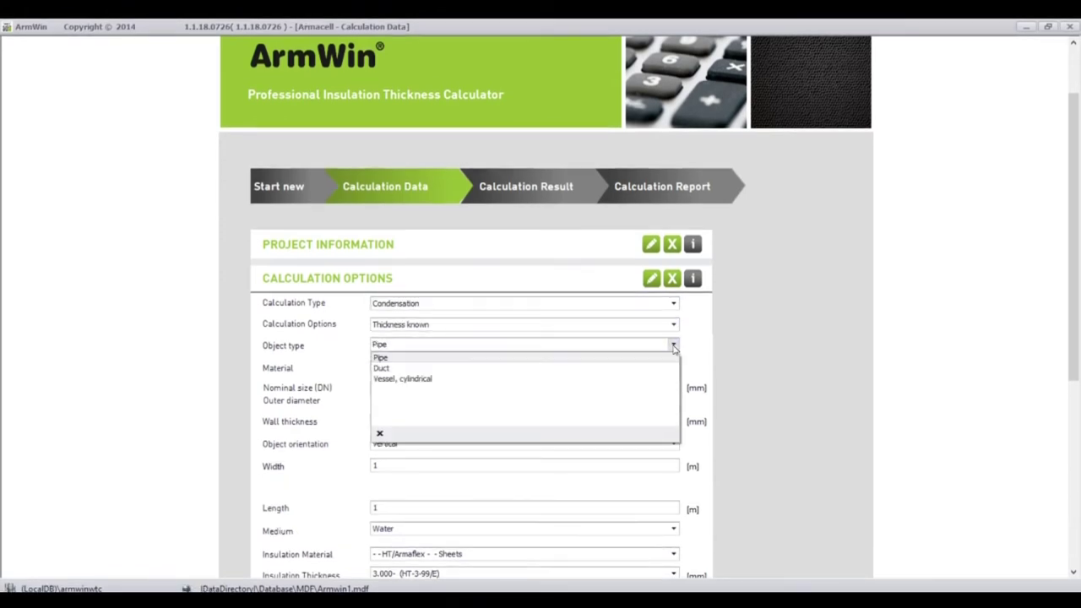
click(673, 345)
click(674, 367)
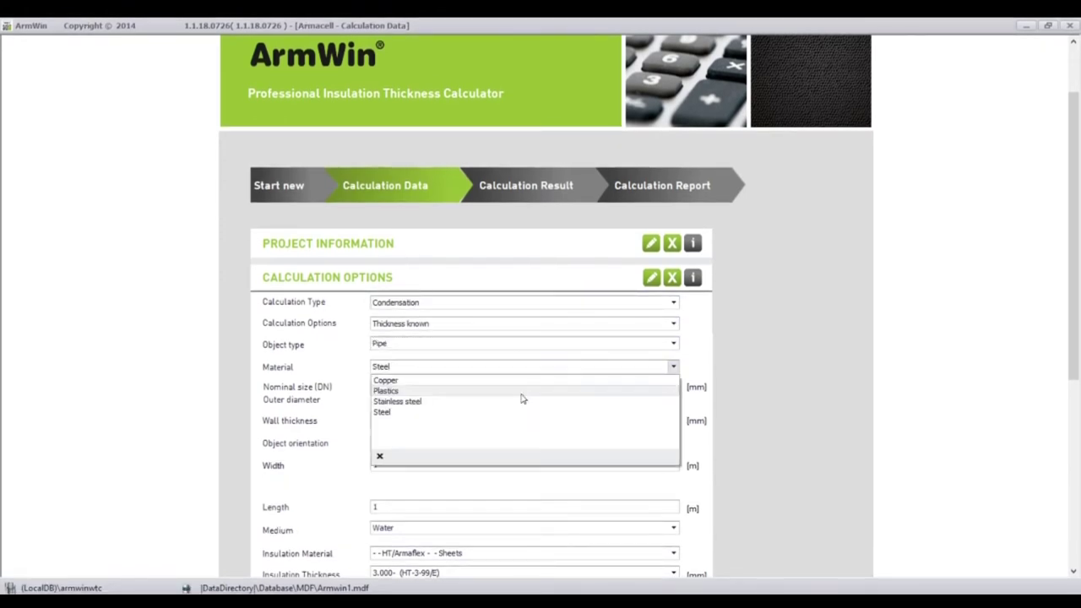
click(530, 381)
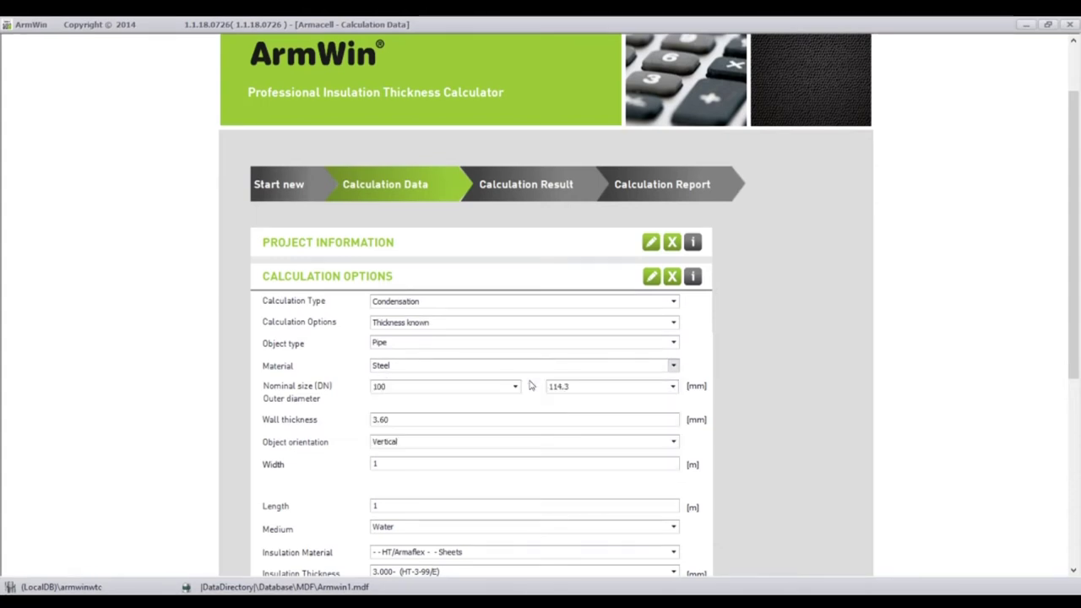
Set the copper pipe's outer diameter to 22.0 mm and wall thickness to 2 mm, and choose the object orientation
click(498, 388)
click(471, 412)
scroll(591, 329, down, 2)
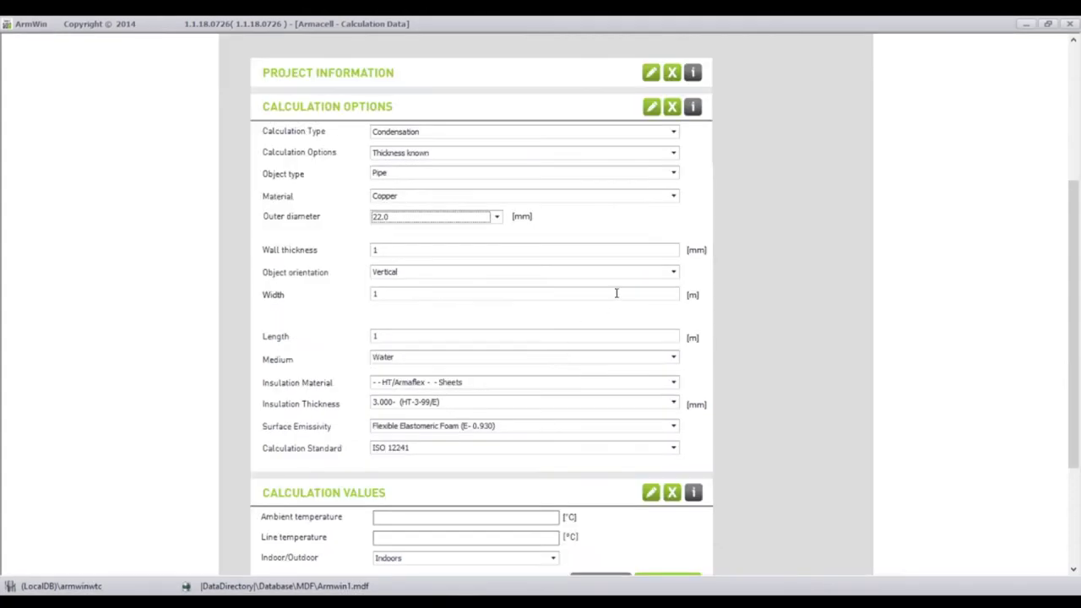
click(622, 251)
key(BackSpace)
text(2)
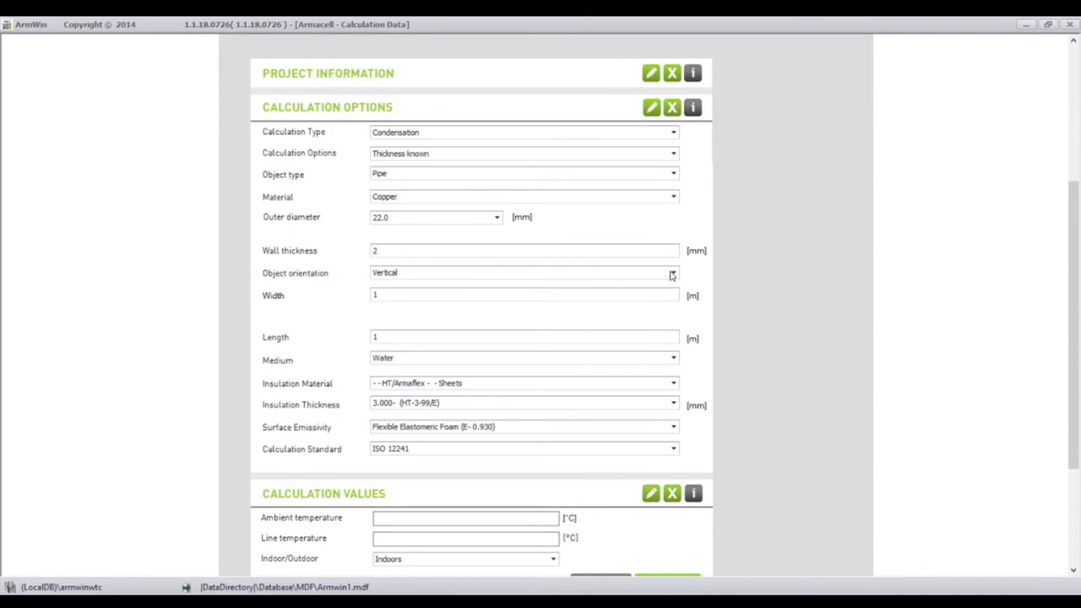
click(673, 275)
click(588, 290)
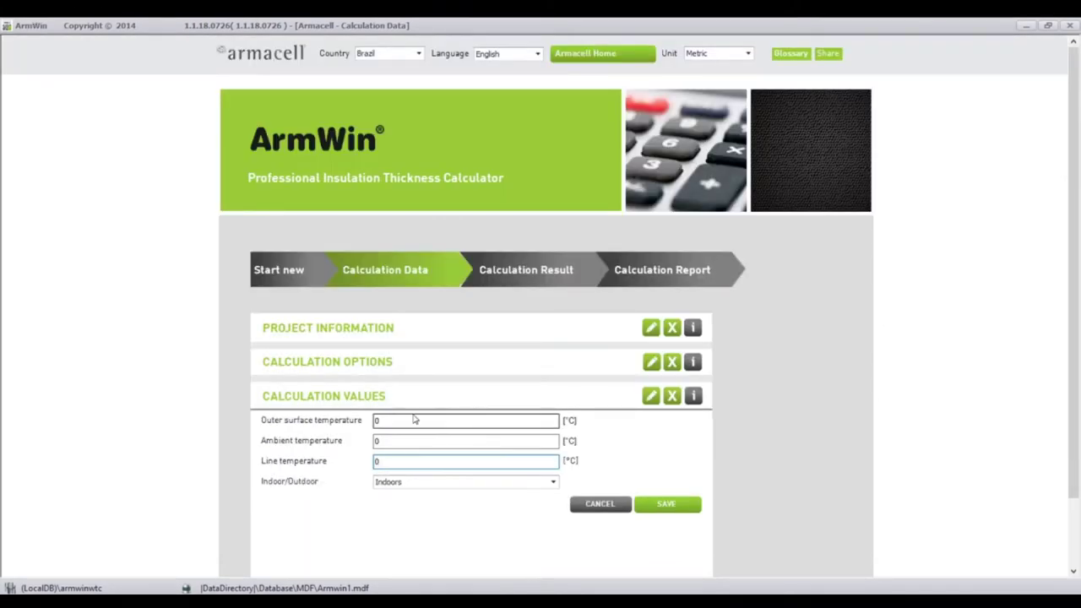
Calculate the insulation for an outer surface temperature of 35 °C, ambient temperature of 25 °C and line temperature of 60 °C
click(375, 419)
key(BackSpace)
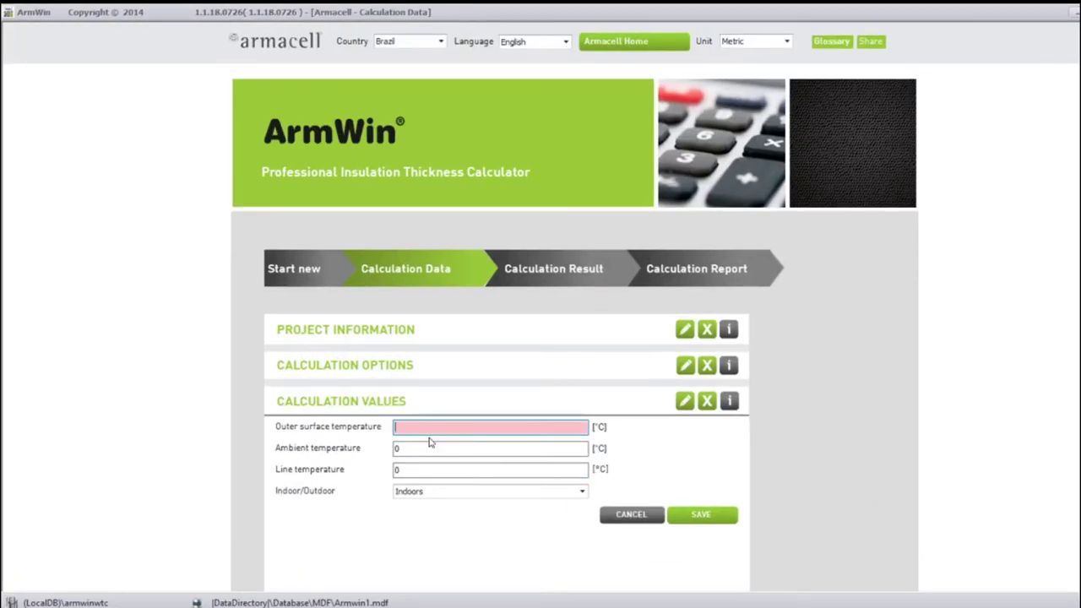
text(35)
key(Tab)
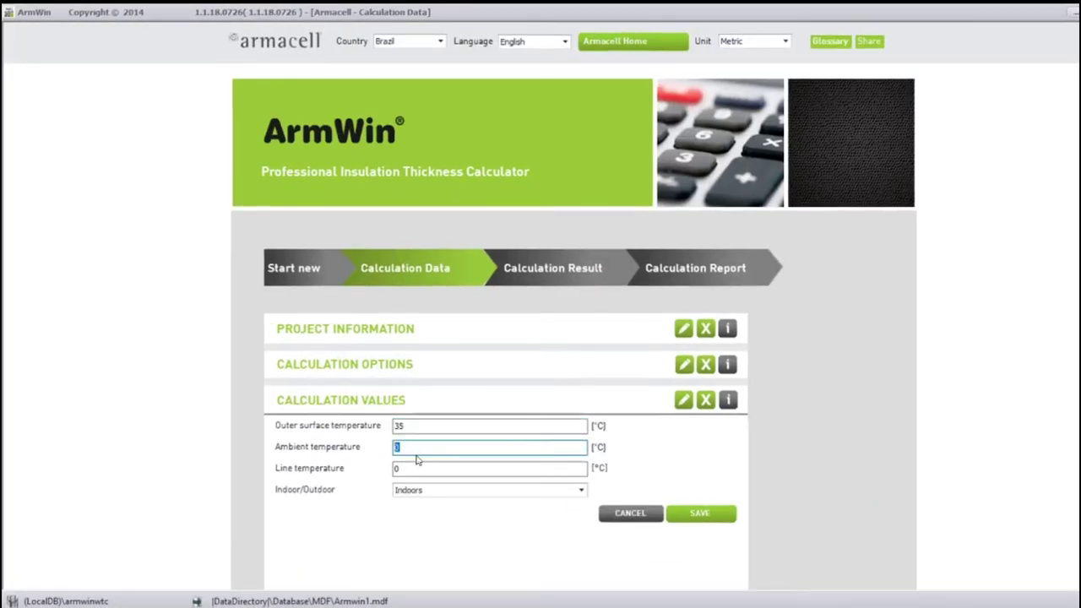
text(25)
key(Tab)
text(6)
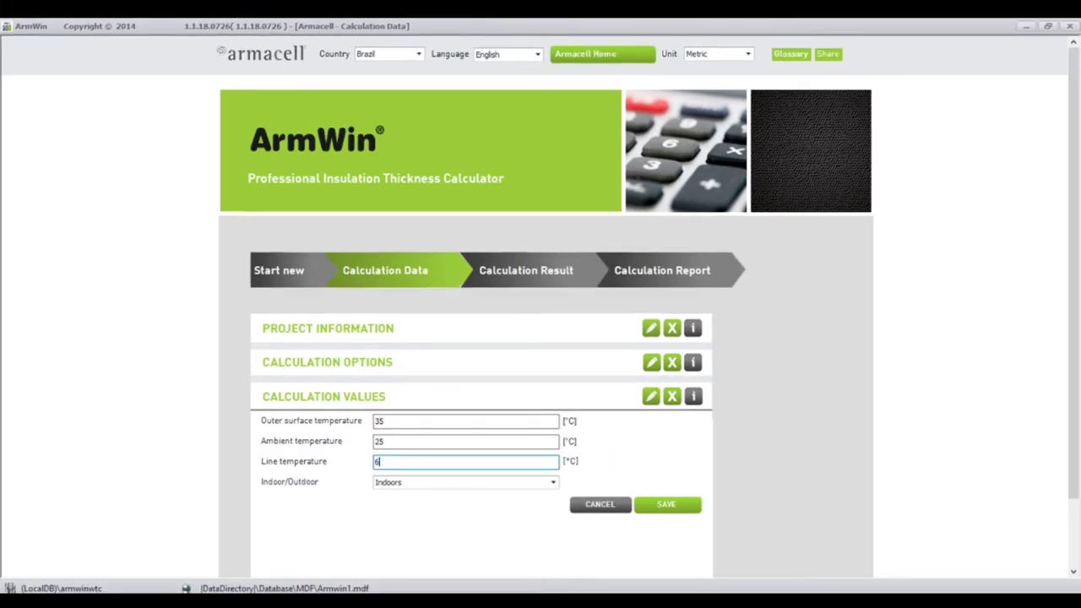
text(0)
key(Return)
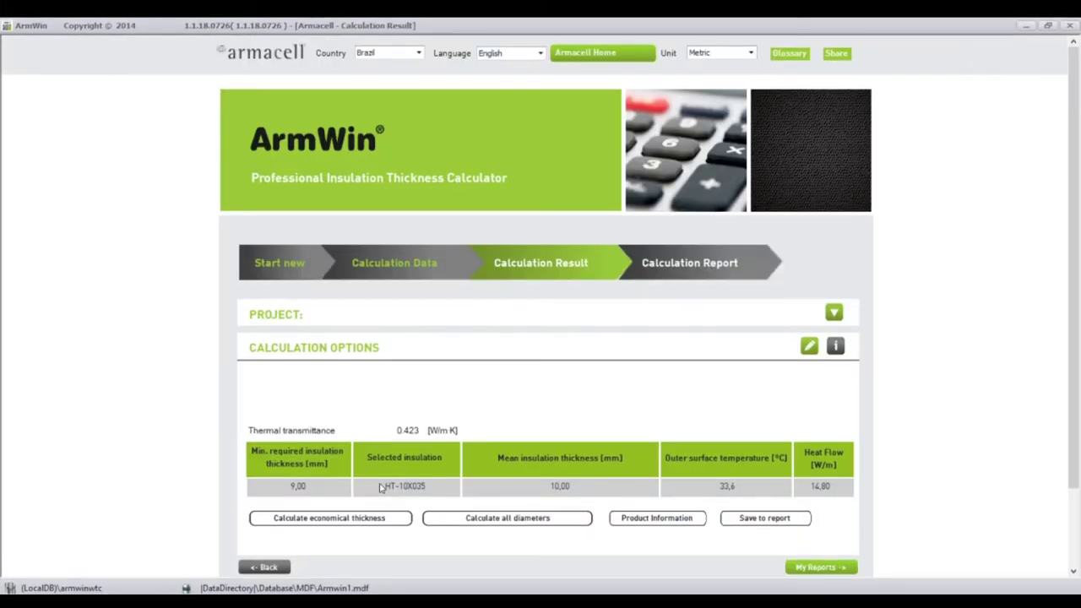
scroll(638, 431, down, 2)
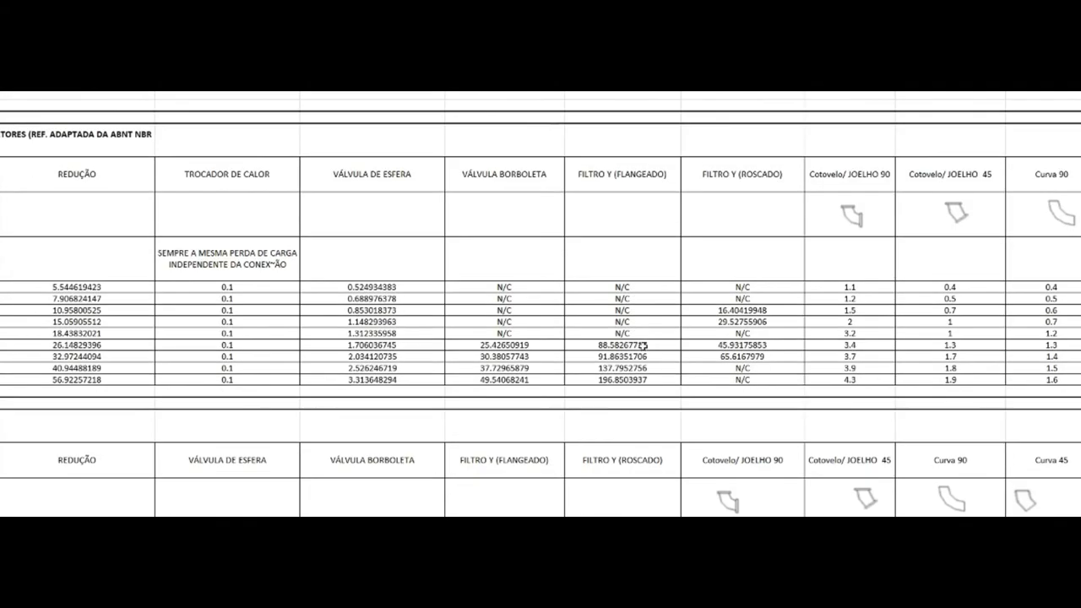
Review the spreadsheets for fitting head losses, hot-water consumption, reservoir volumes, collector area and solar geometry
scroll(620, 350, up, 15)
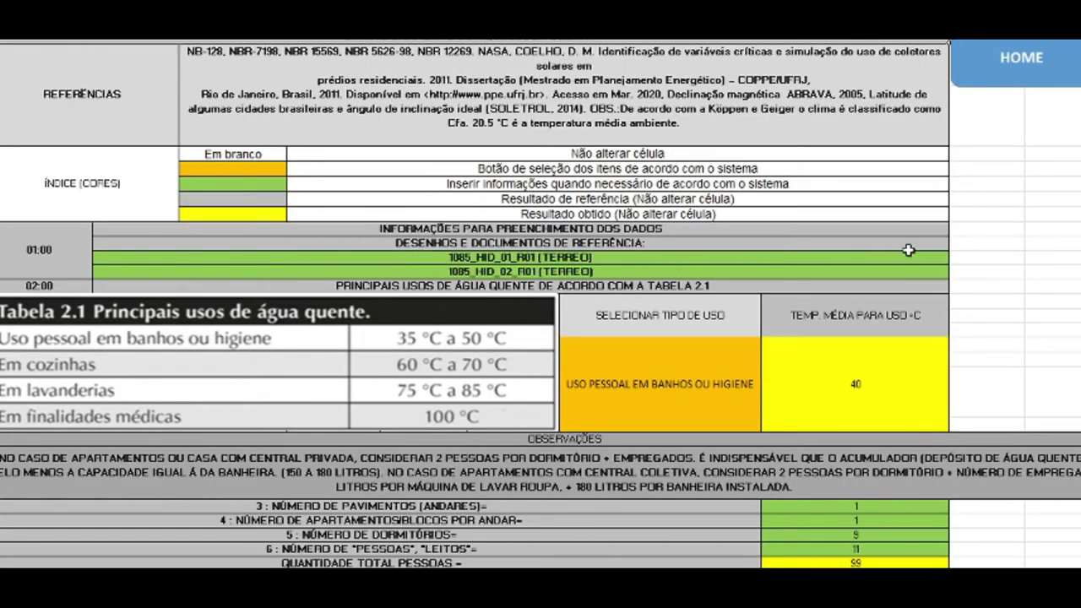
scroll(757, 161, down, 9)
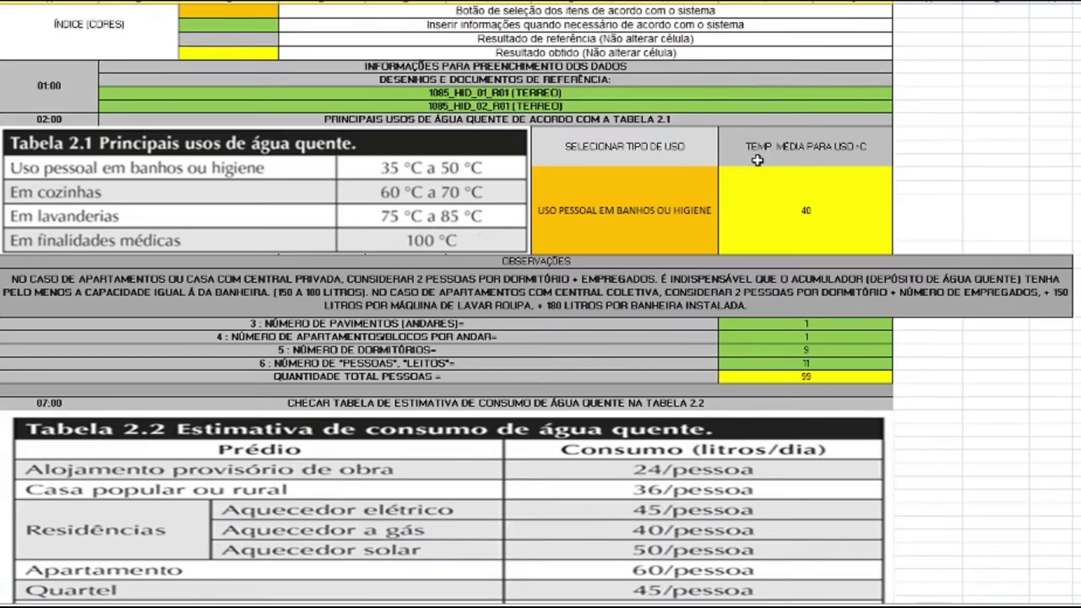
scroll(757, 161, down, 3)
scroll(928, 111, up, 7)
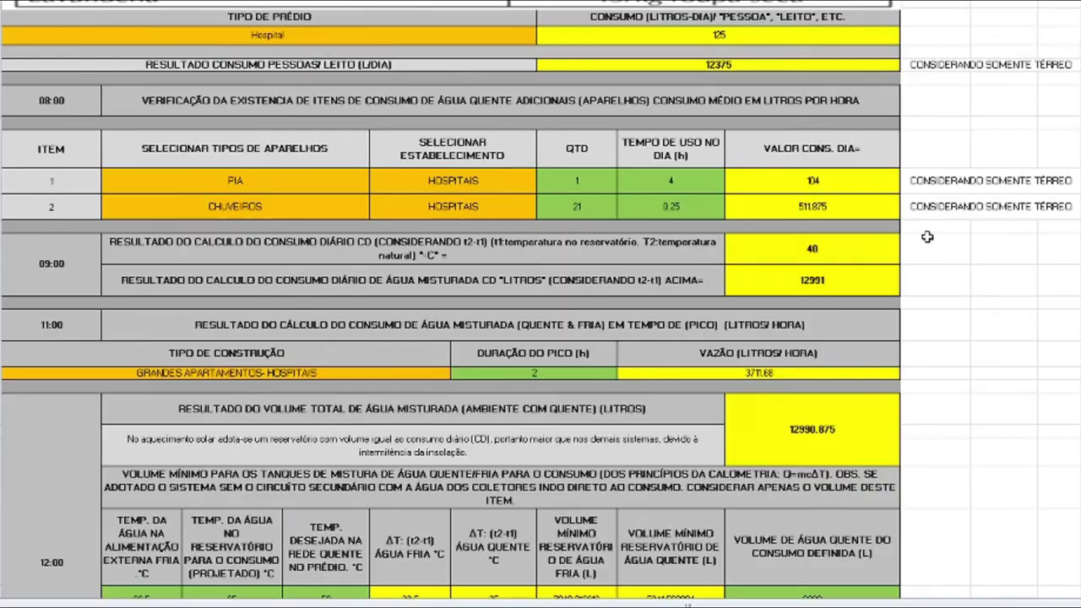
scroll(921, 241, down, 10)
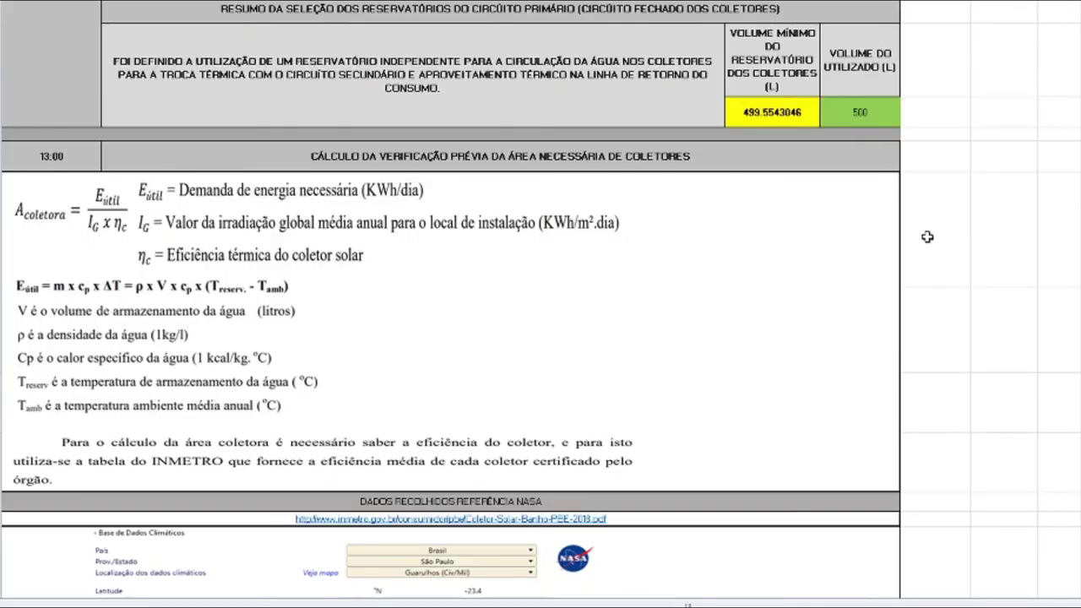
scroll(928, 237, down, 8)
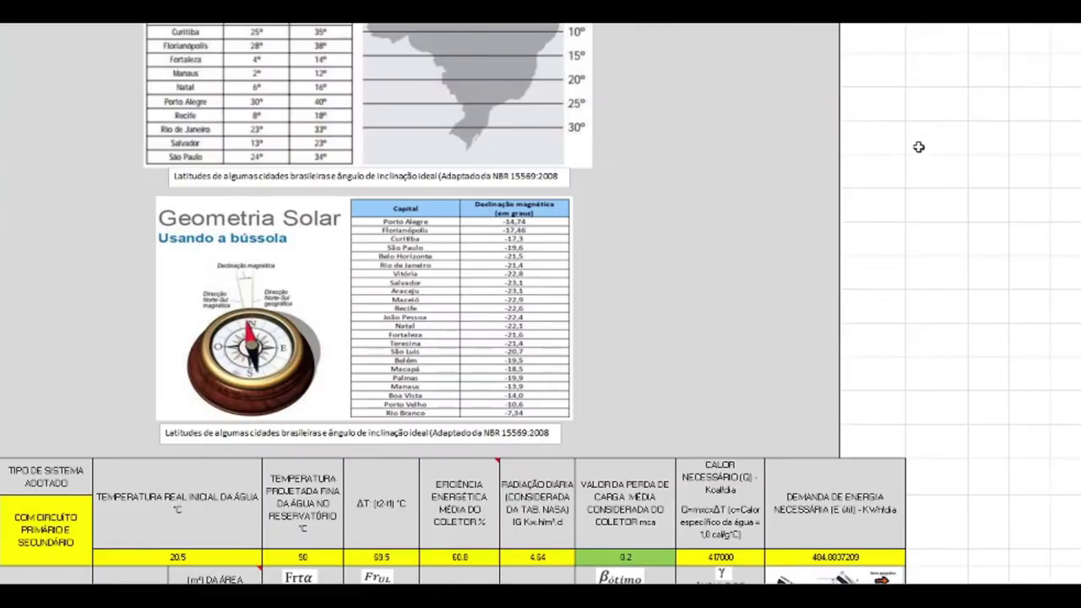
scroll(482, 164, up, 1)
scroll(480, 135, up, 1)
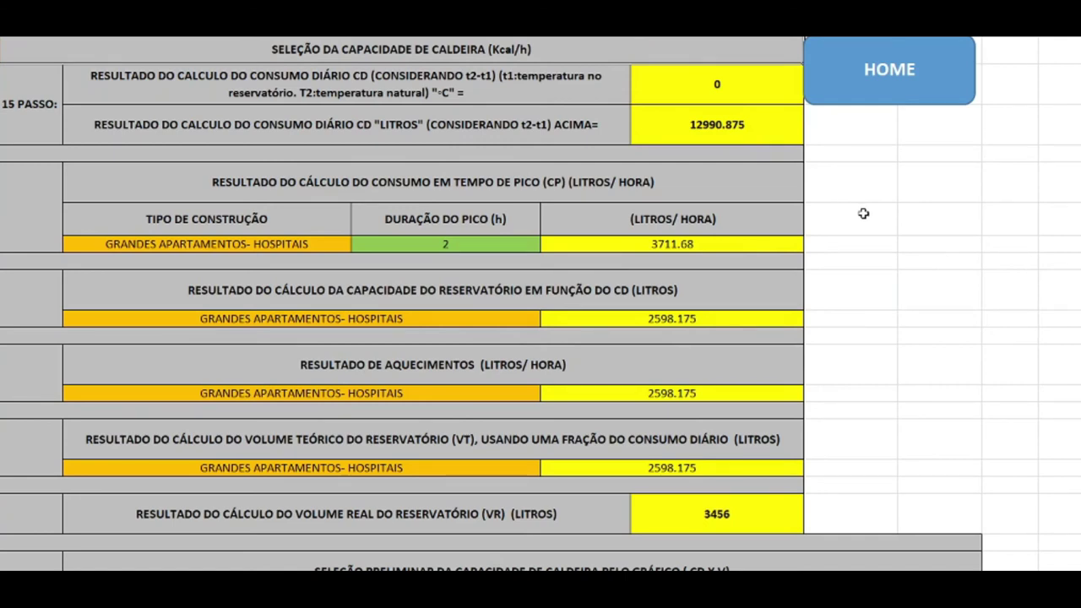
Examine the boiler capacity selection sheet, from the consumption and reservoir results to the preliminary CD x V selection chart
scroll(861, 213, down, 5)
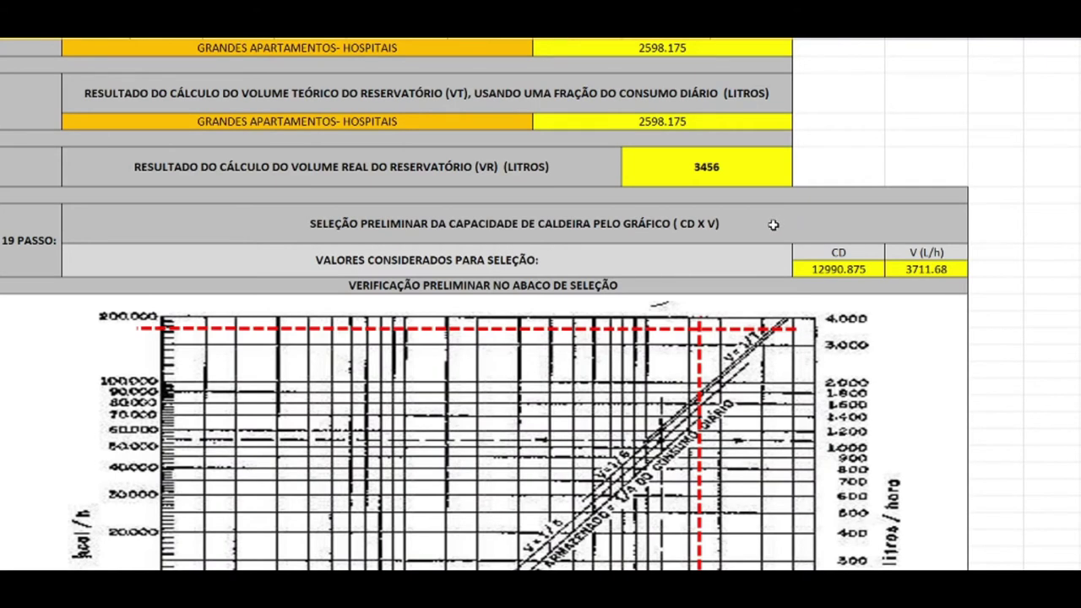
scroll(718, 237, up, 5)
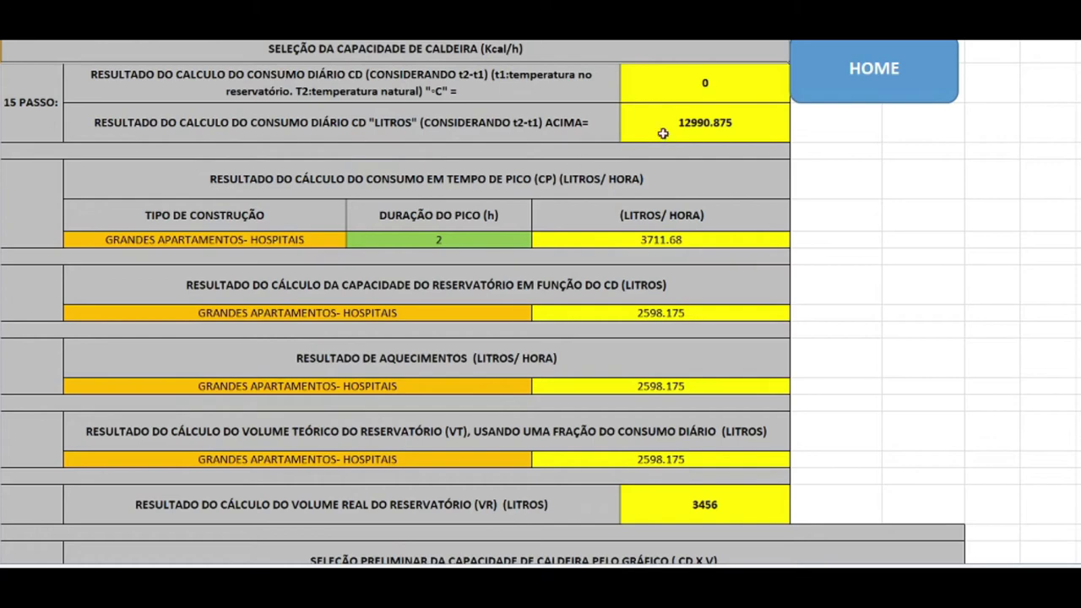
scroll(707, 143, down, 4)
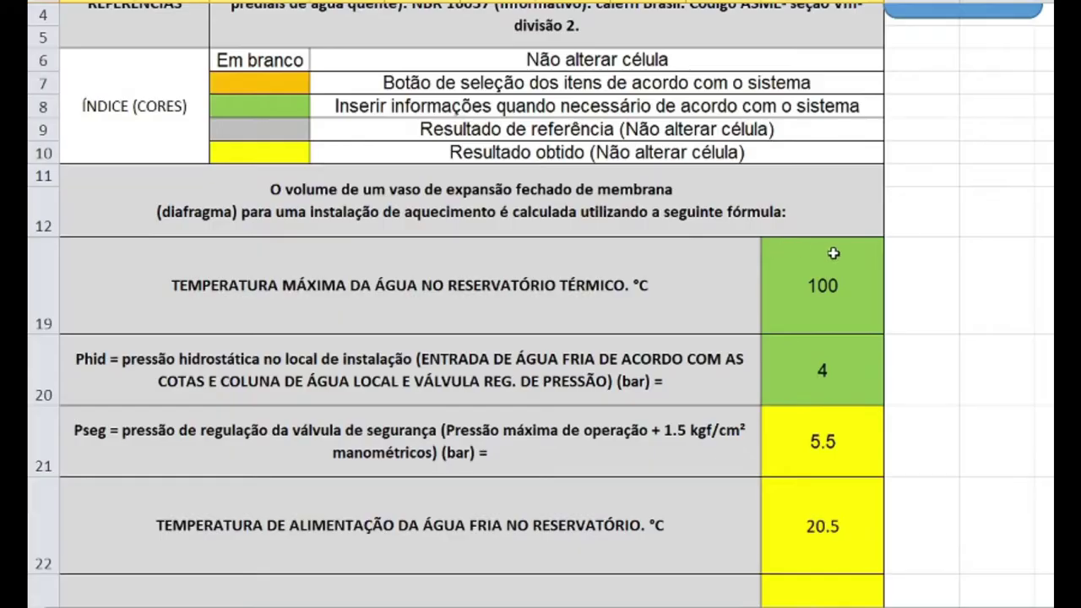
Set the maximum water temperature in the thermal reservoir to 90 °C in the expansion vessel calculation sheet
click(763, 277)
text(90)
key(Return)
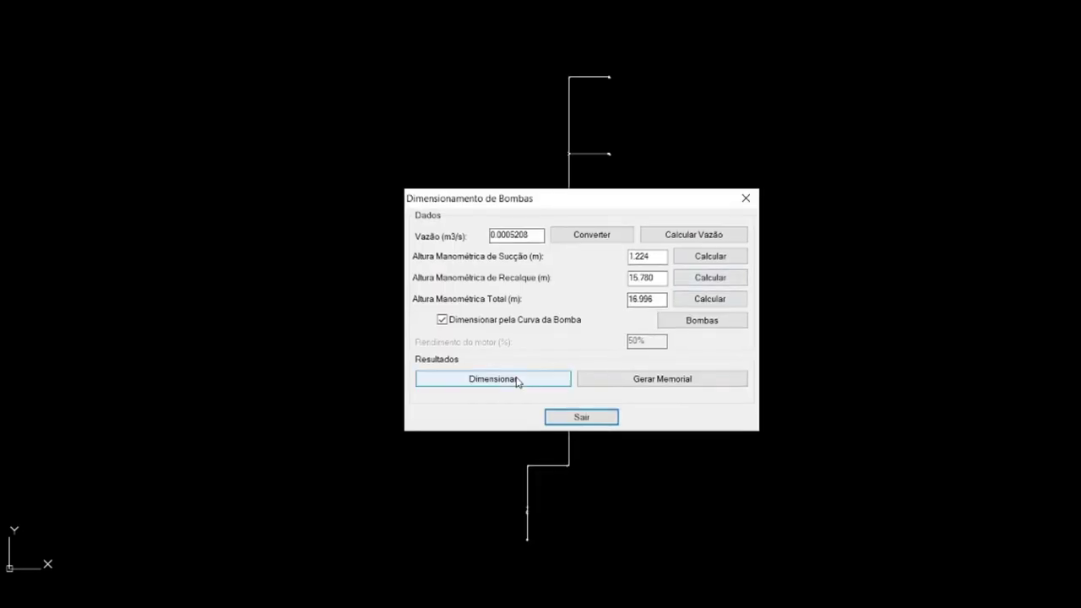
Size the pump from its curve with the Schneider BC-92 S/T AV 2 cv model, and generate its calculation report in the drawing
click(519, 382)
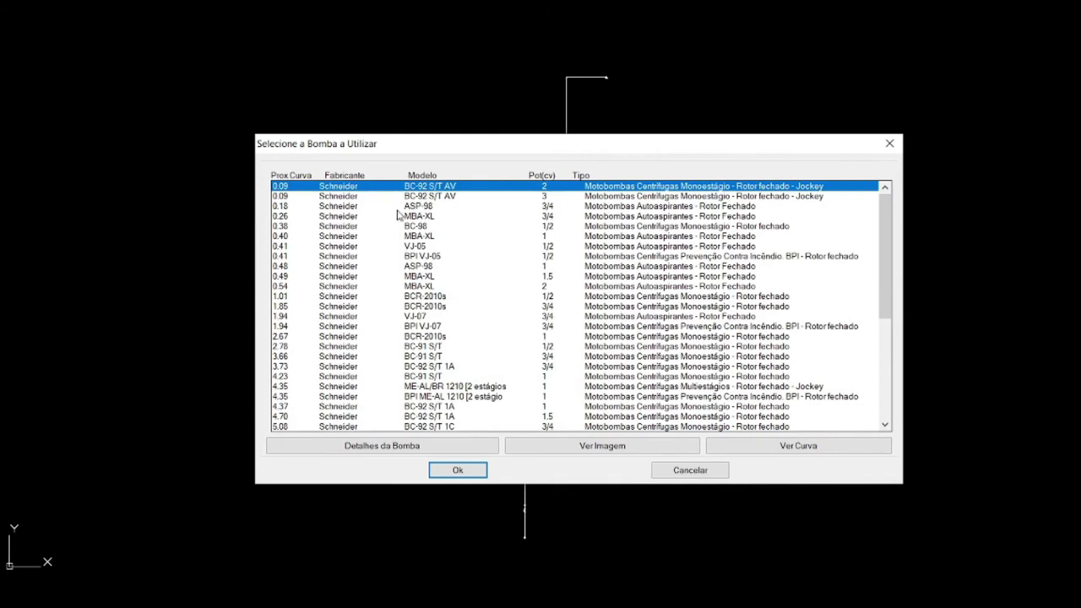
click(459, 471)
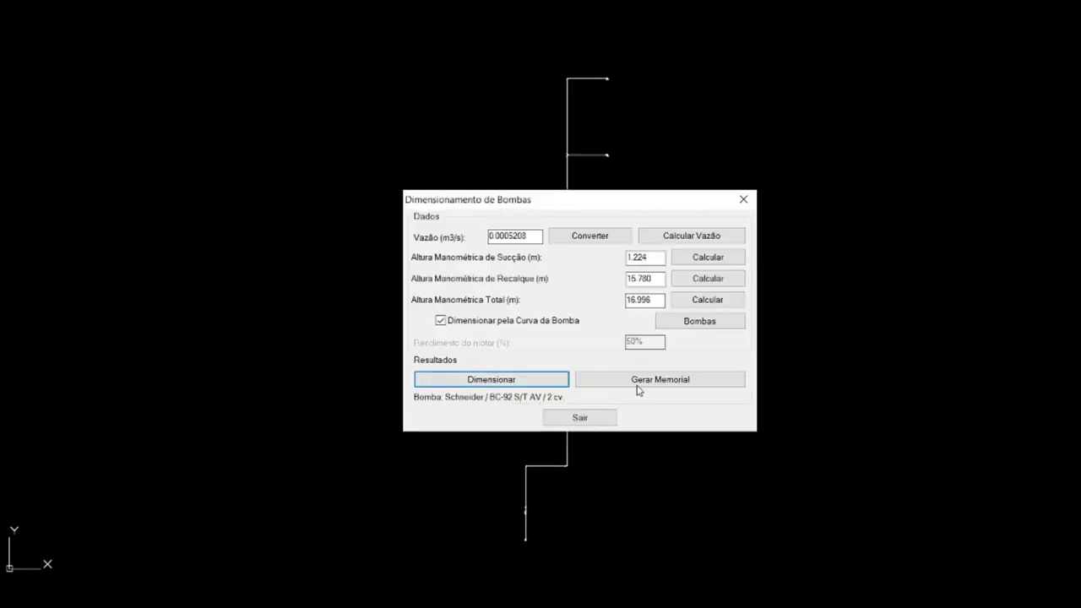
click(639, 382)
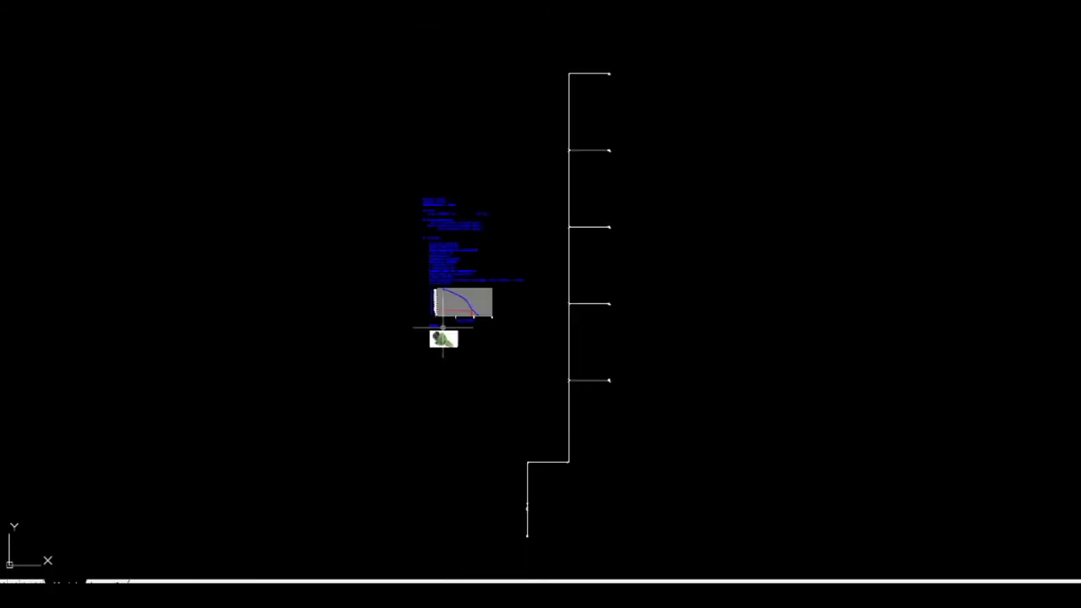
Inspect the pump calculation report placed beside the piping layout in the drawing
scroll(447, 309, up, 6)
scroll(421, 250, down, 5)
scroll(422, 309, up, 3)
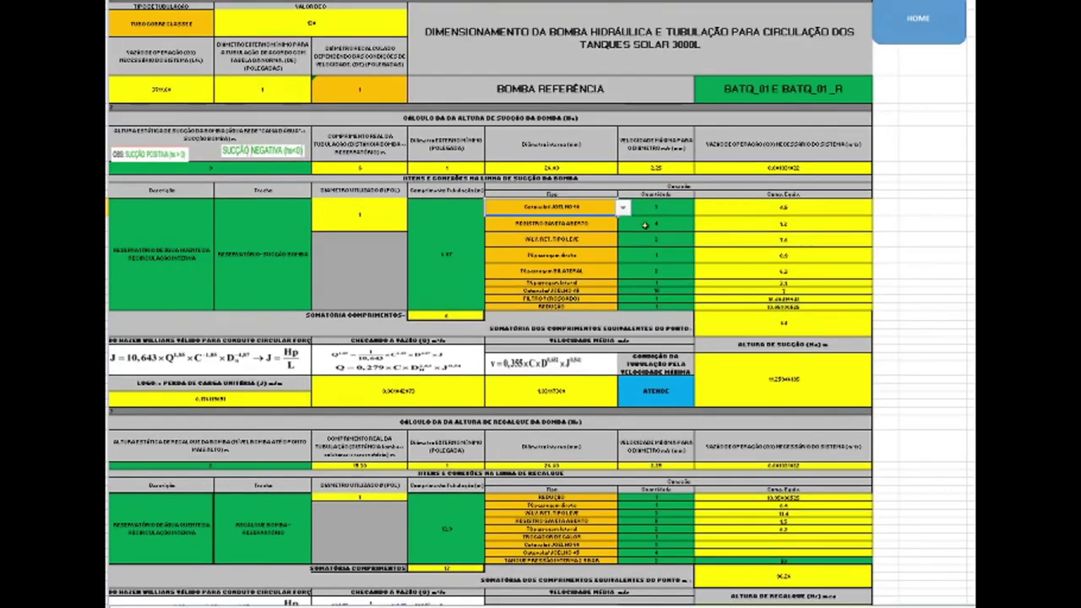
Review the pump sizing sheet for the 3000L solar tanks, from suction and discharge heads through the Schneider pump data to the NPSH check
click(655, 209)
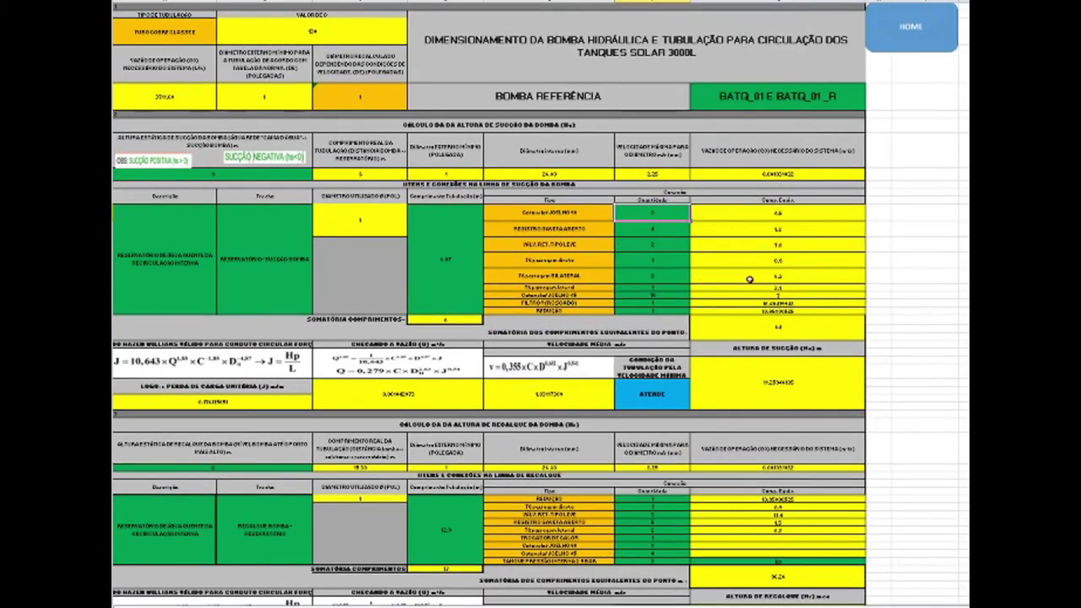
scroll(706, 374, down, 5)
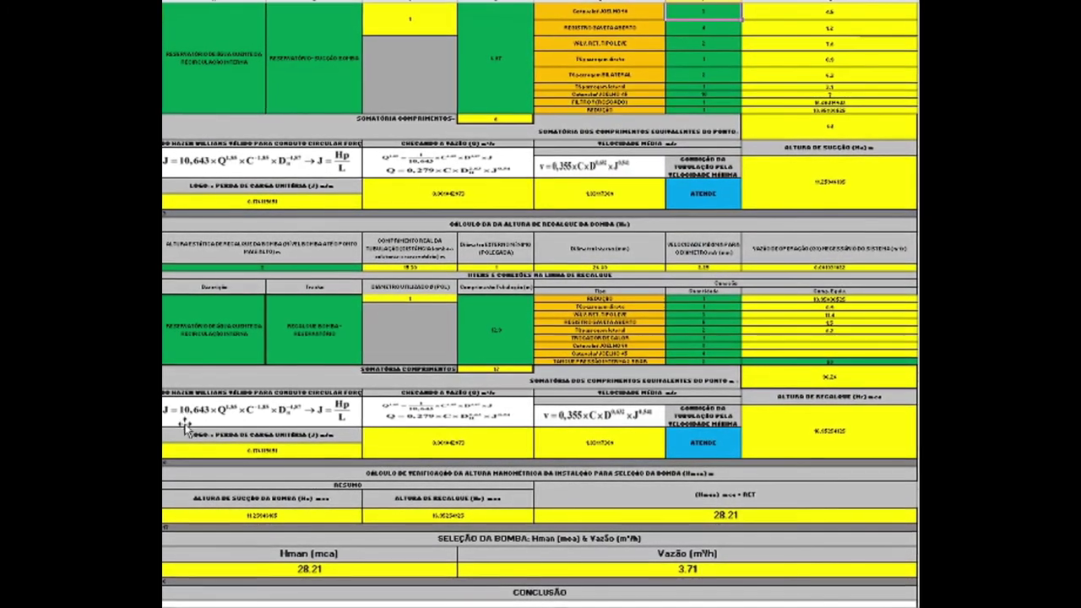
scroll(657, 388, down, 6)
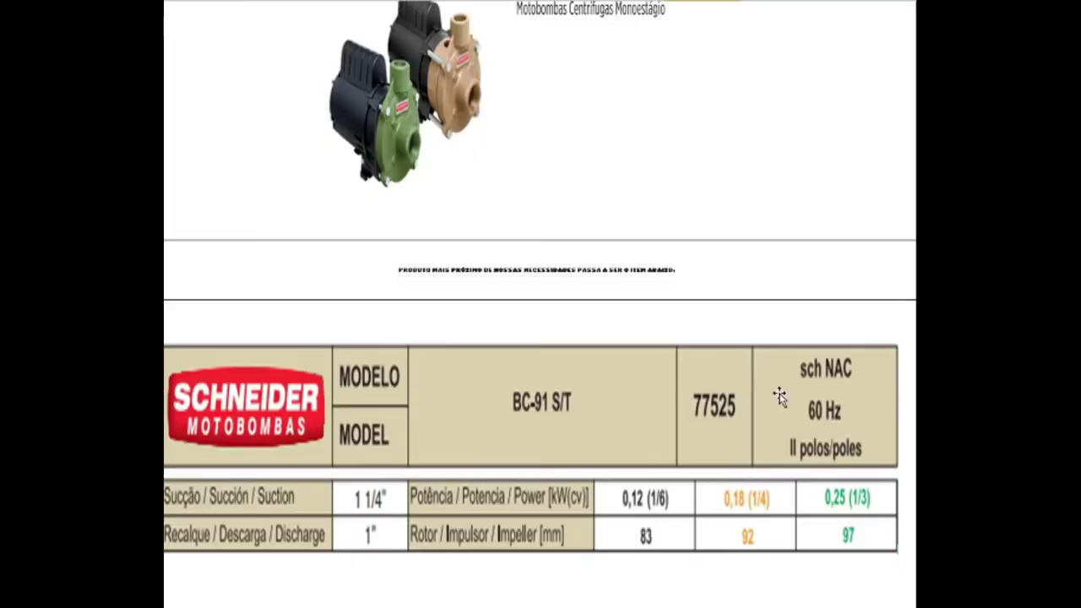
scroll(779, 396, up, 2)
scroll(608, 371, down, 1)
scroll(507, 311, down, 15)
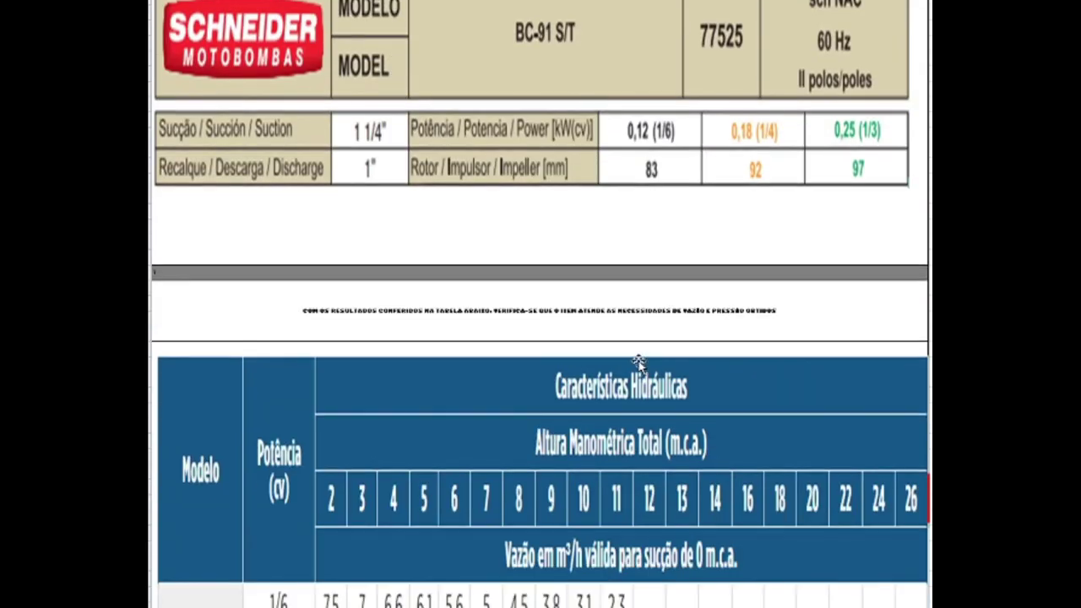
scroll(751, 342, down, 10)
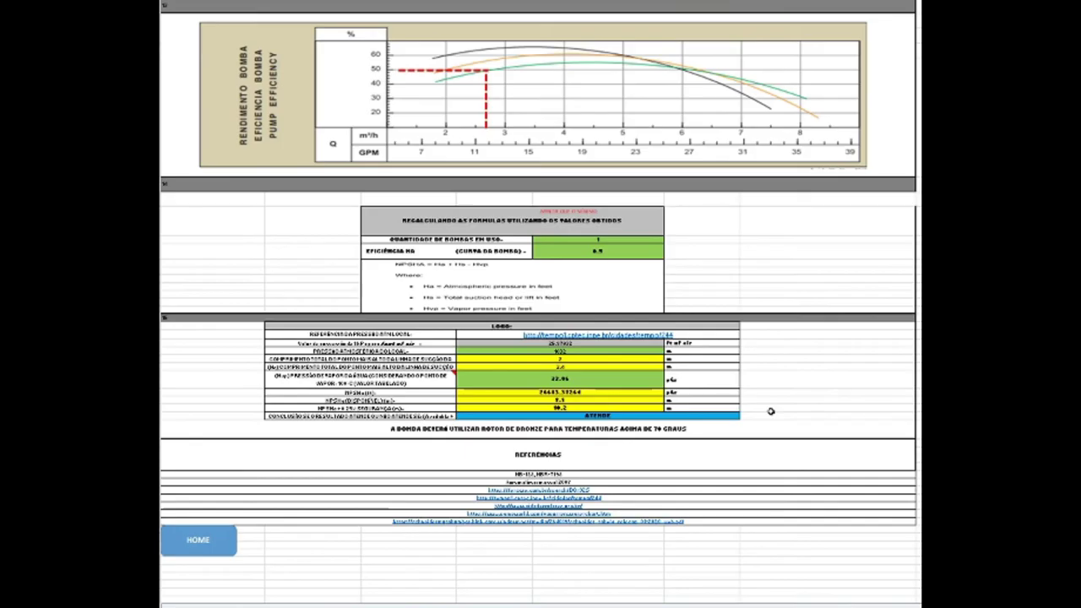
click(769, 410)
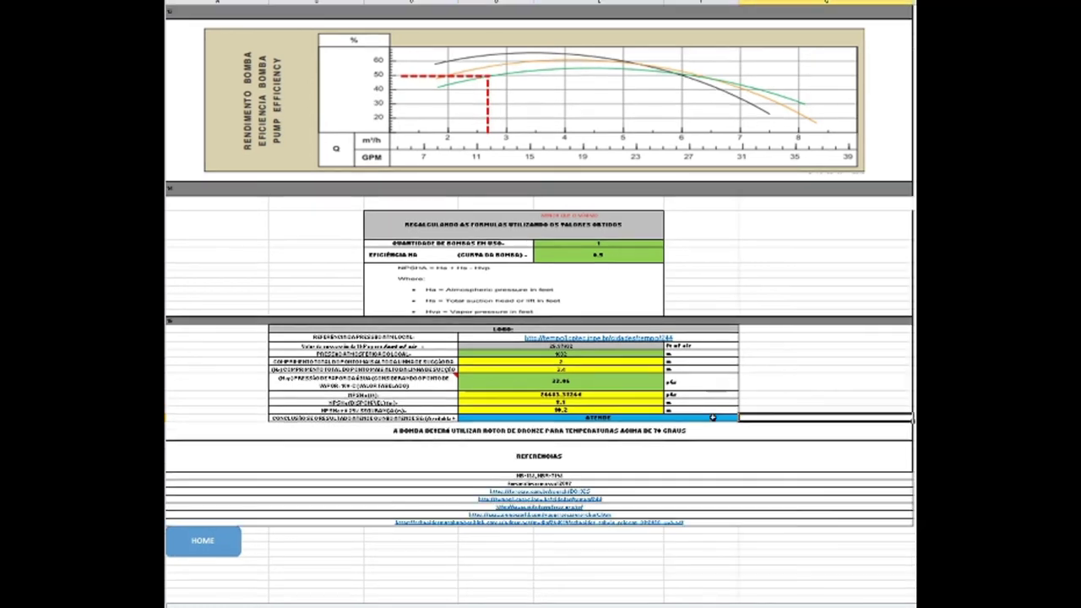
click(720, 416)
scroll(780, 392, up, 3)
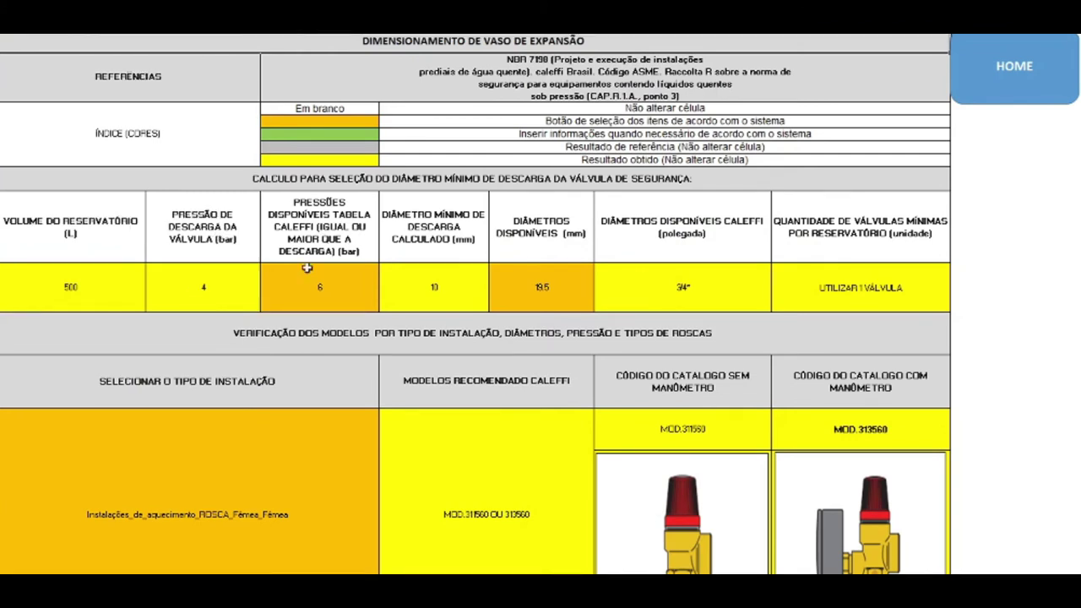
Set the safety valve's available Caleffi pressure to 2.5 bar and its available diameter to 12.7 mm
click(351, 277)
click(383, 306)
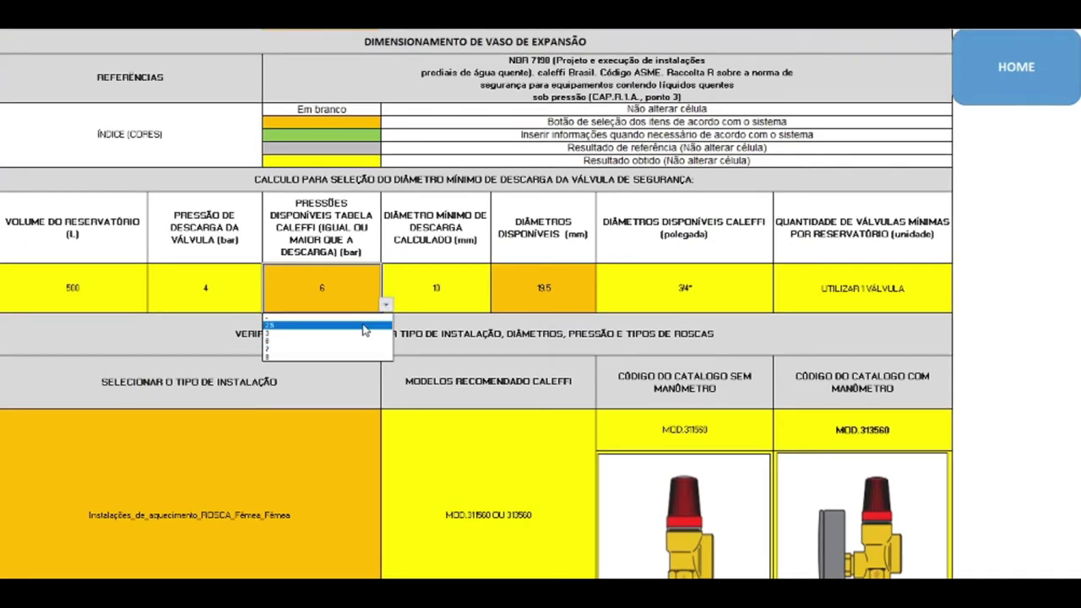
click(355, 324)
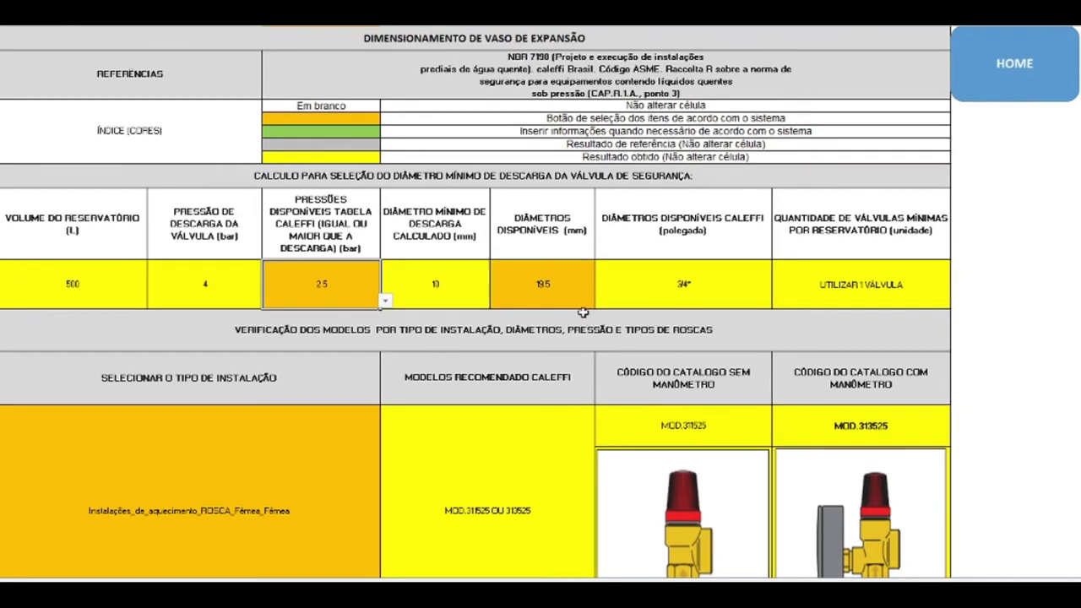
click(568, 297)
click(598, 302)
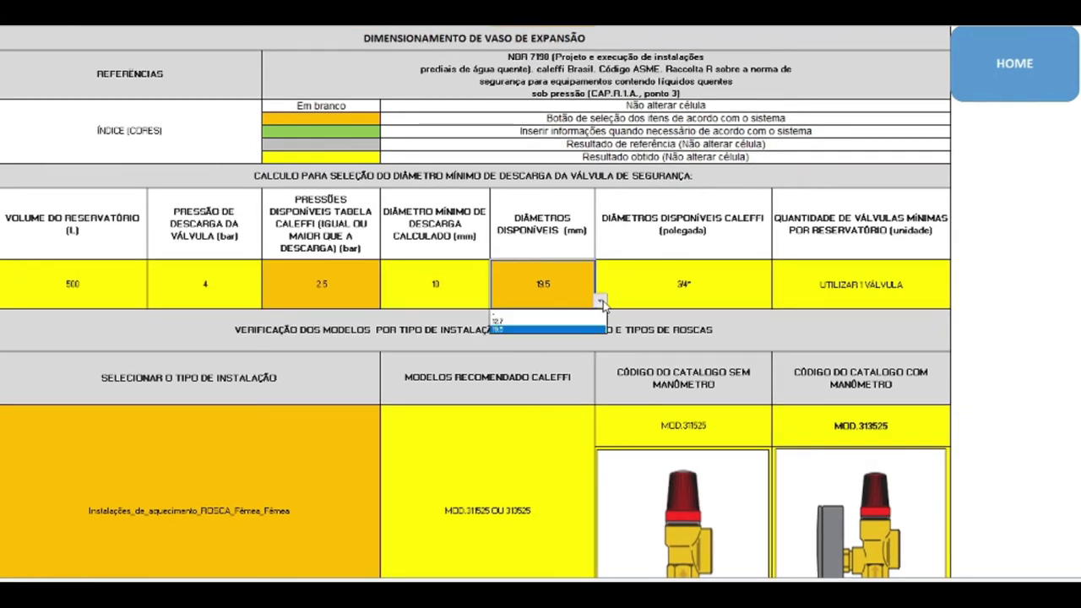
click(559, 326)
Change the safety valve's installation type to Instalações_hidro_sanitárias_ROSCA_Fêmea_Fêmea and check the recommended Caleffi models
click(447, 362)
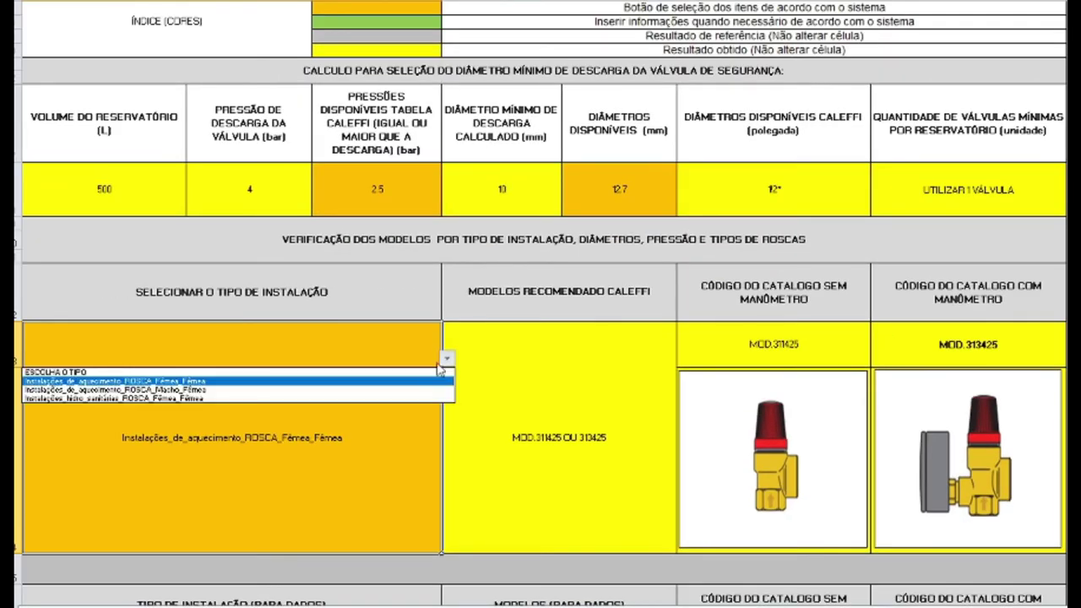
click(448, 376)
click(448, 368)
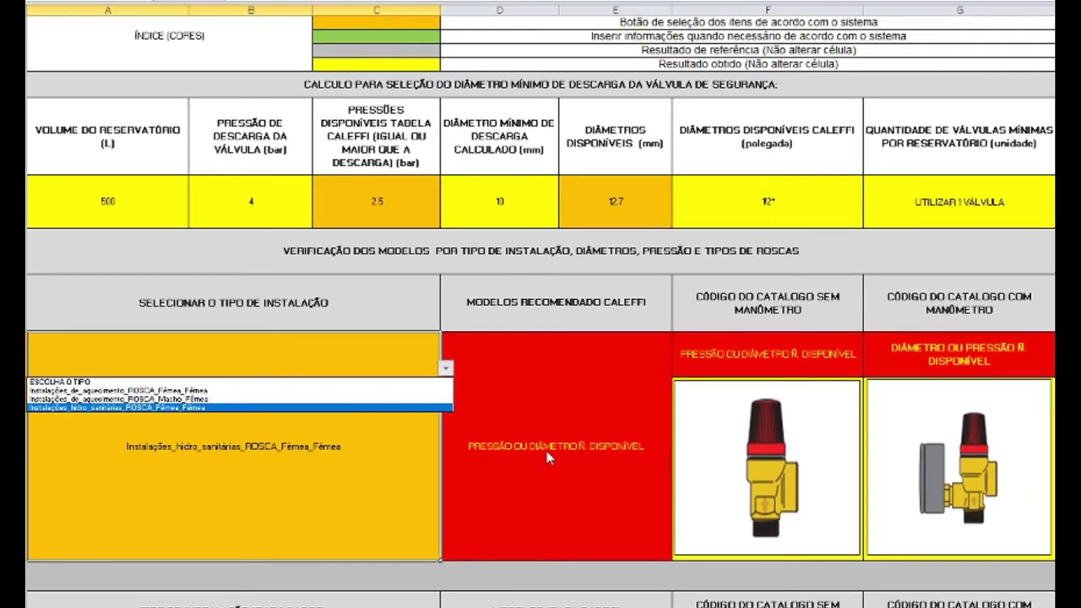
click(546, 450)
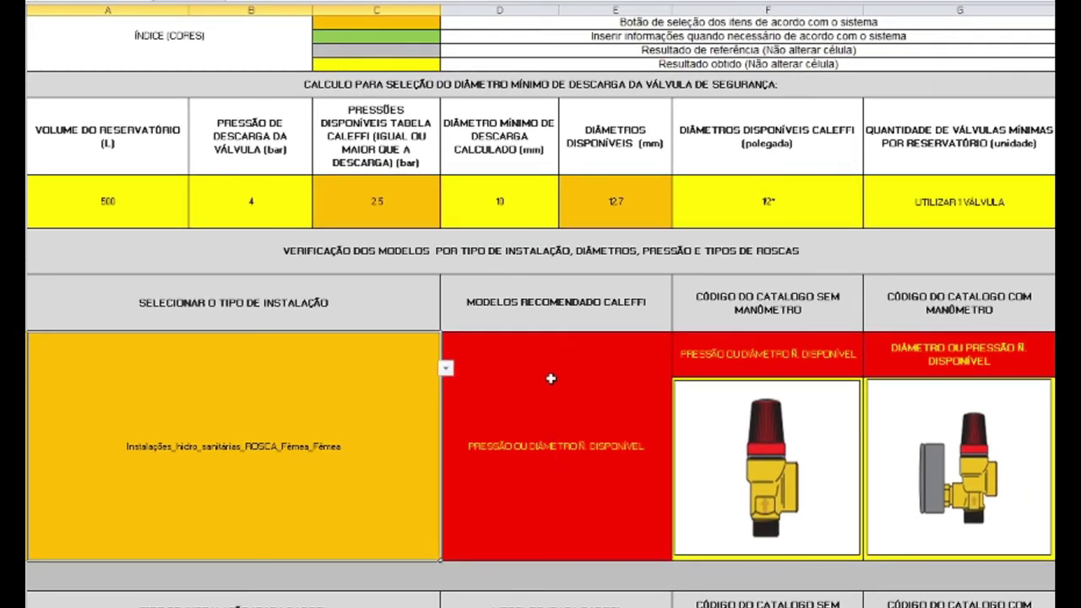
scroll(550, 379, down, 5)
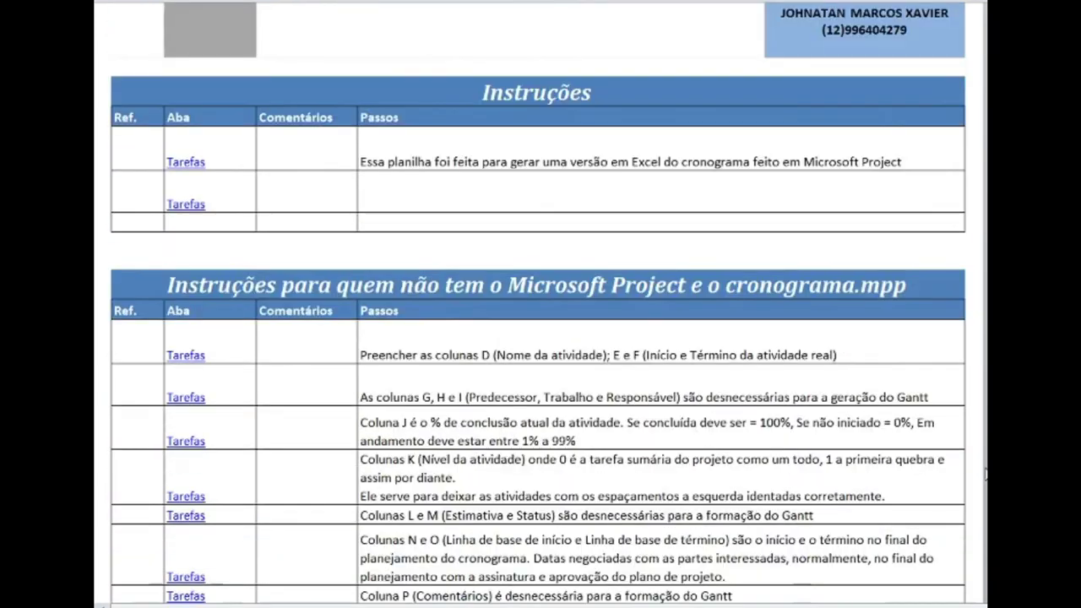
Review the Gantt schedule workbook's instructions and the status of the hospital project's tasks, and return to its home page
scroll(984, 476, up, 1)
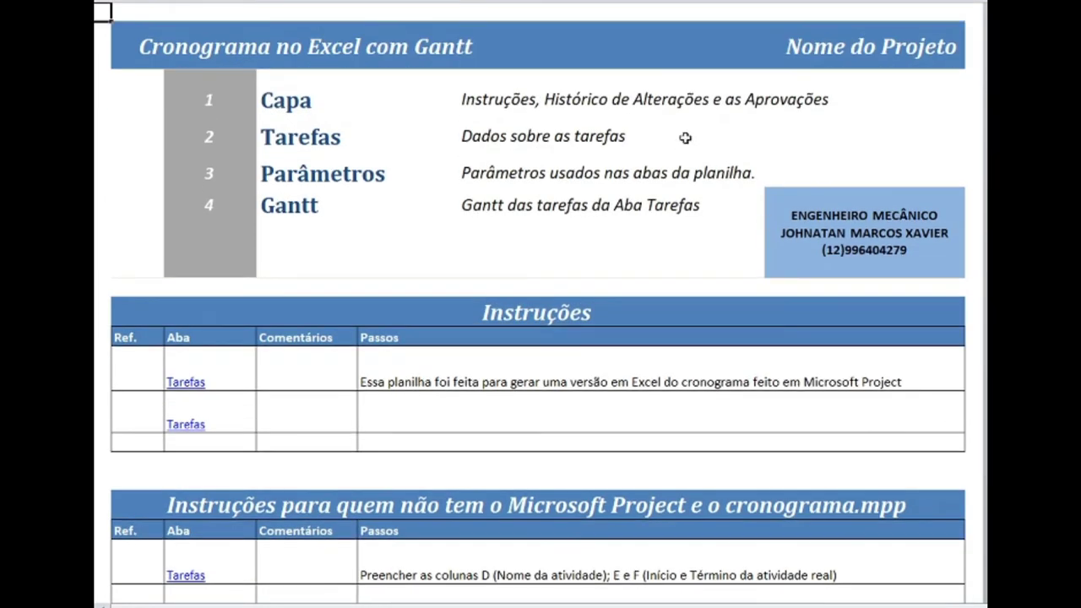
click(674, 101)
scroll(627, 207, down, 15)
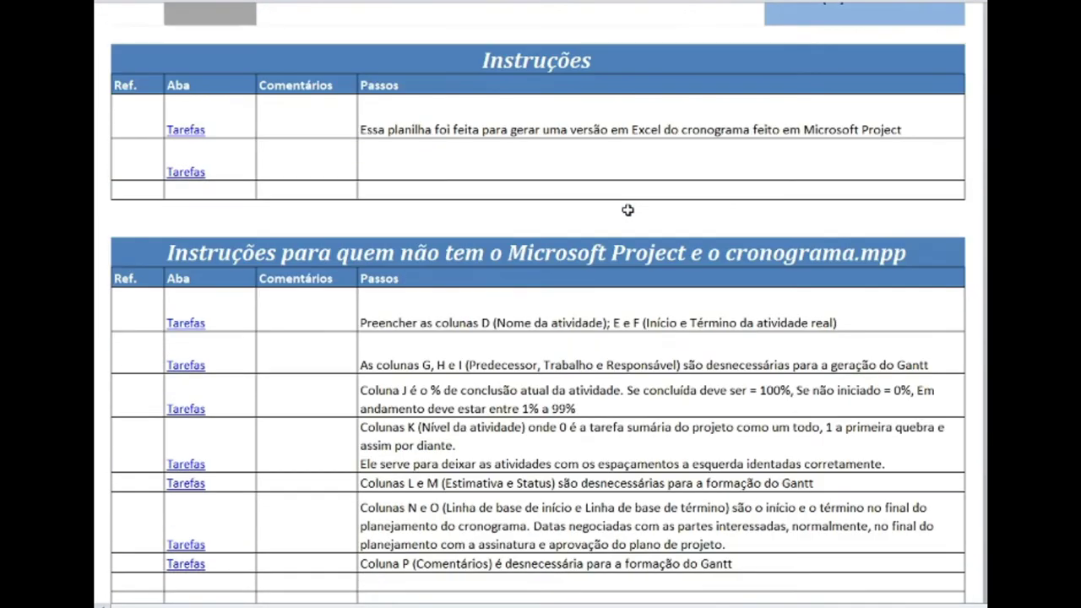
click(703, 519)
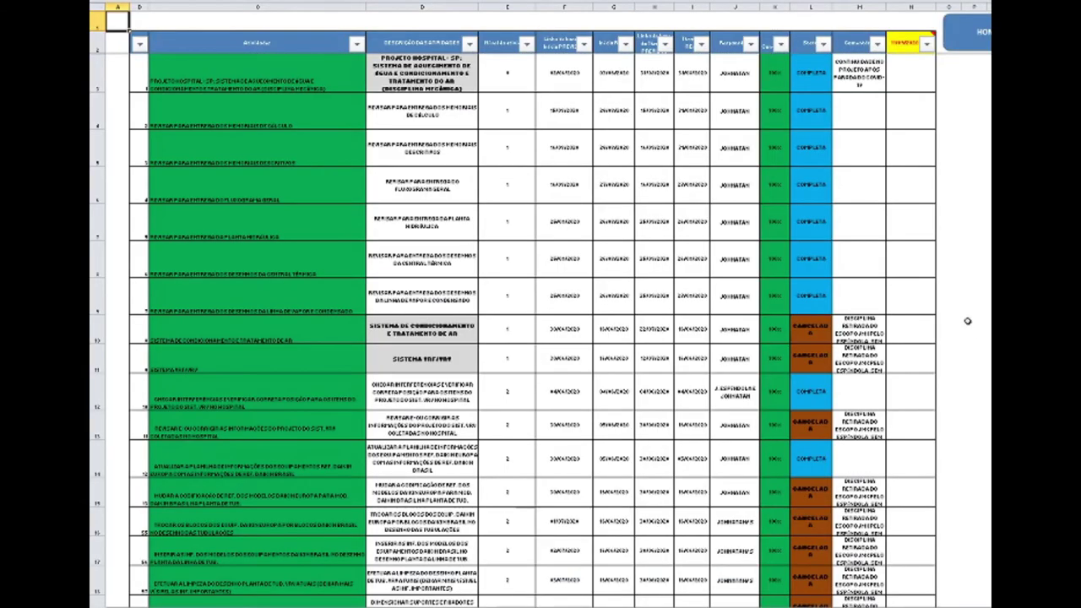
scroll(552, 239, down, 12)
click(794, 263)
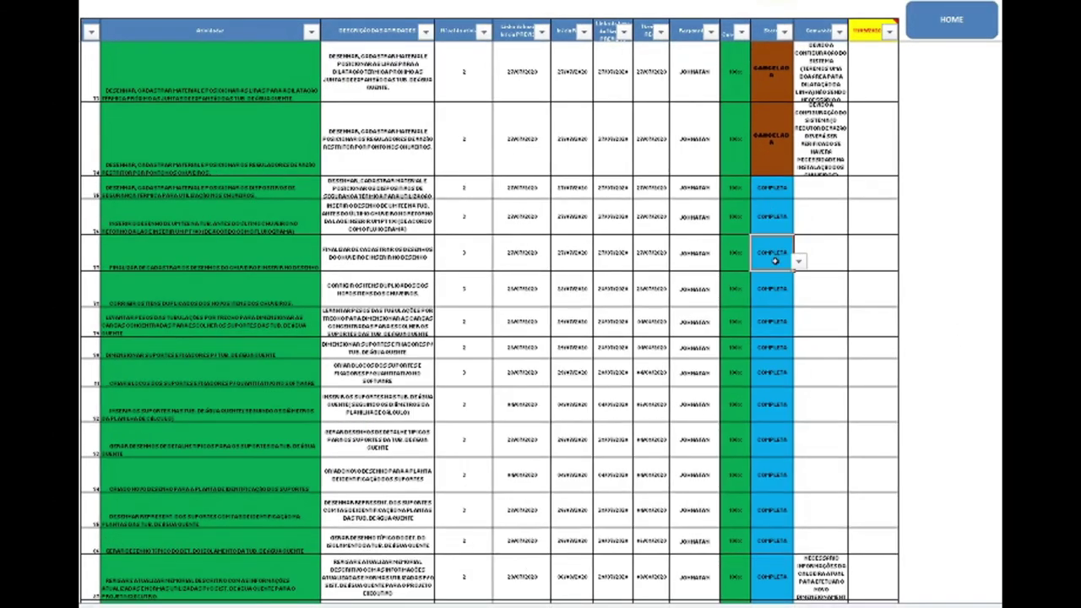
scroll(600, 321, down, 2)
scroll(581, 318, down, 6)
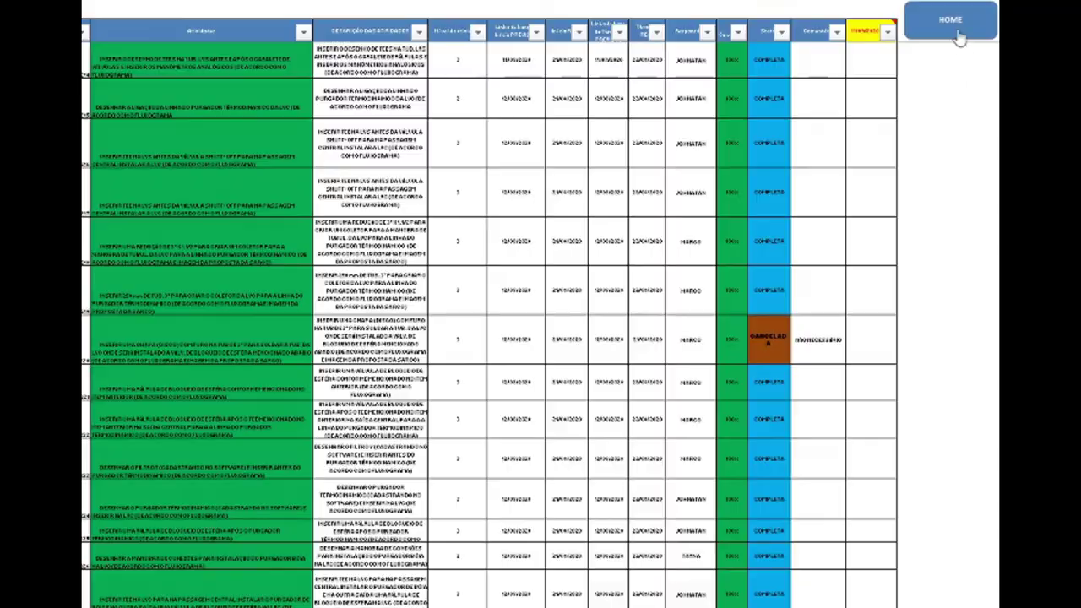
click(954, 25)
click(357, 446)
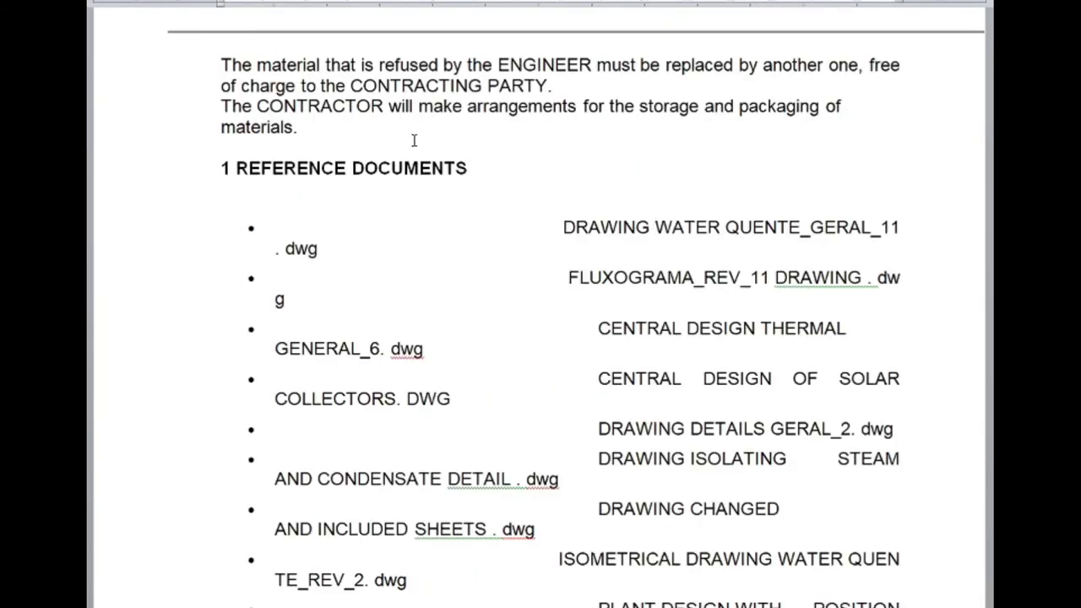
Read through the English project document's reference documents, standards and system circuit sections
scroll(746, 254, down, 15)
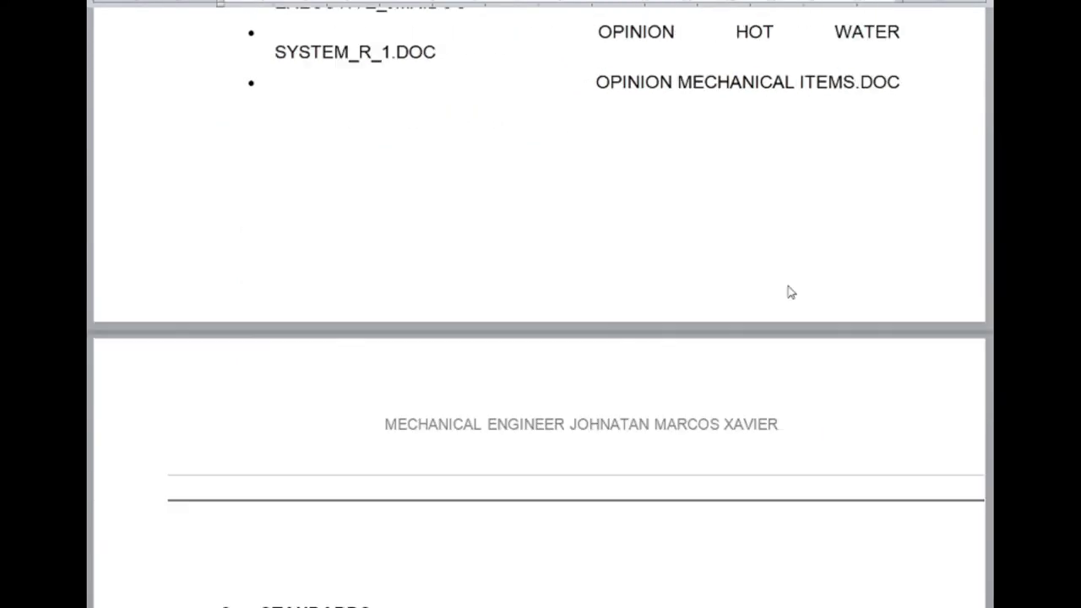
scroll(375, 231, down, 18)
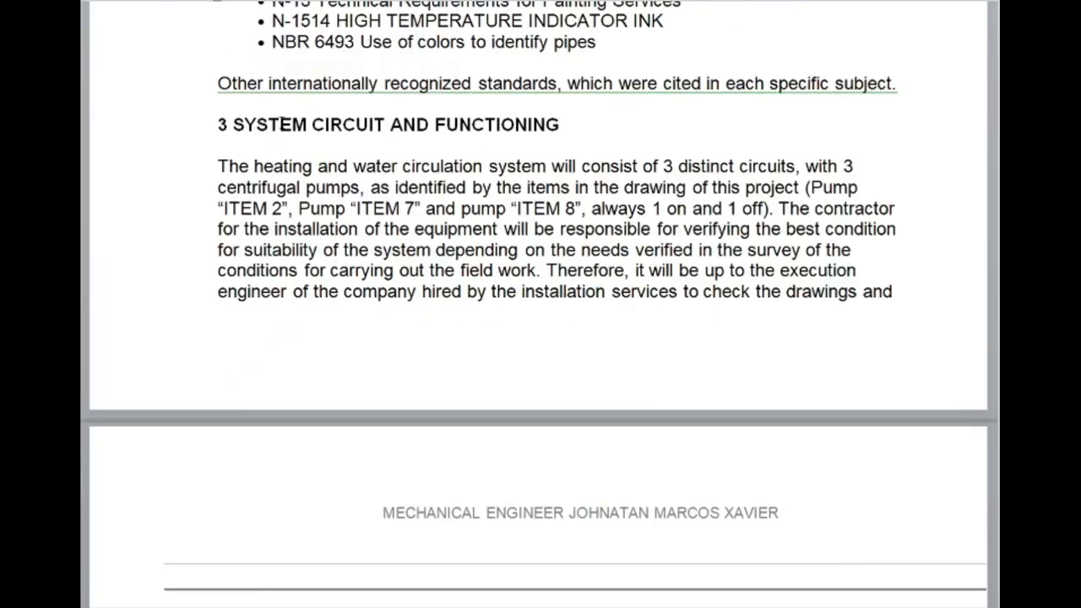
scroll(602, 186, down, 1)
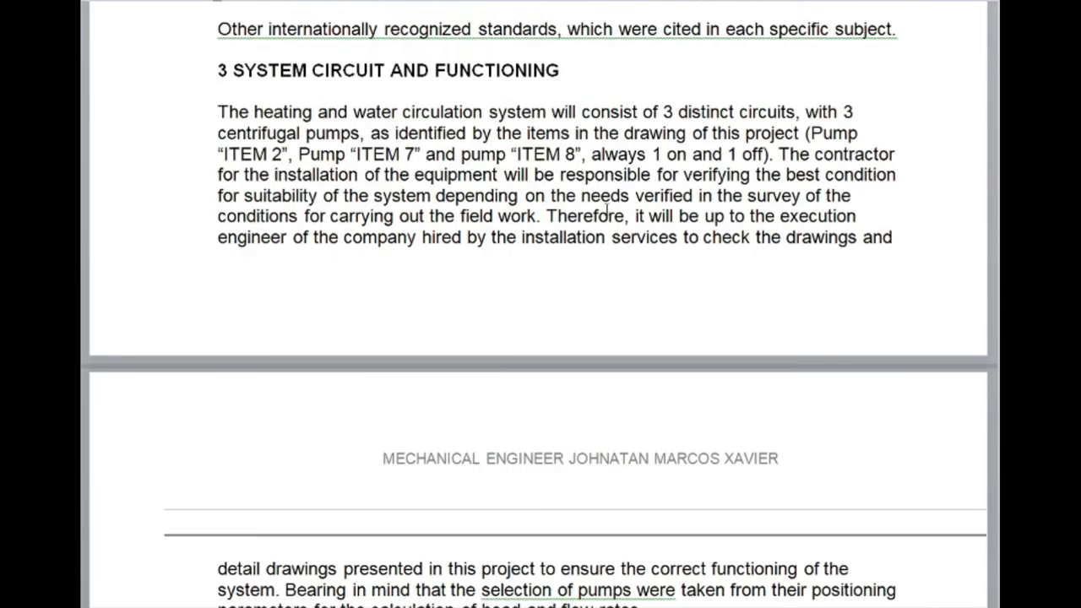
scroll(628, 221, down, 20)
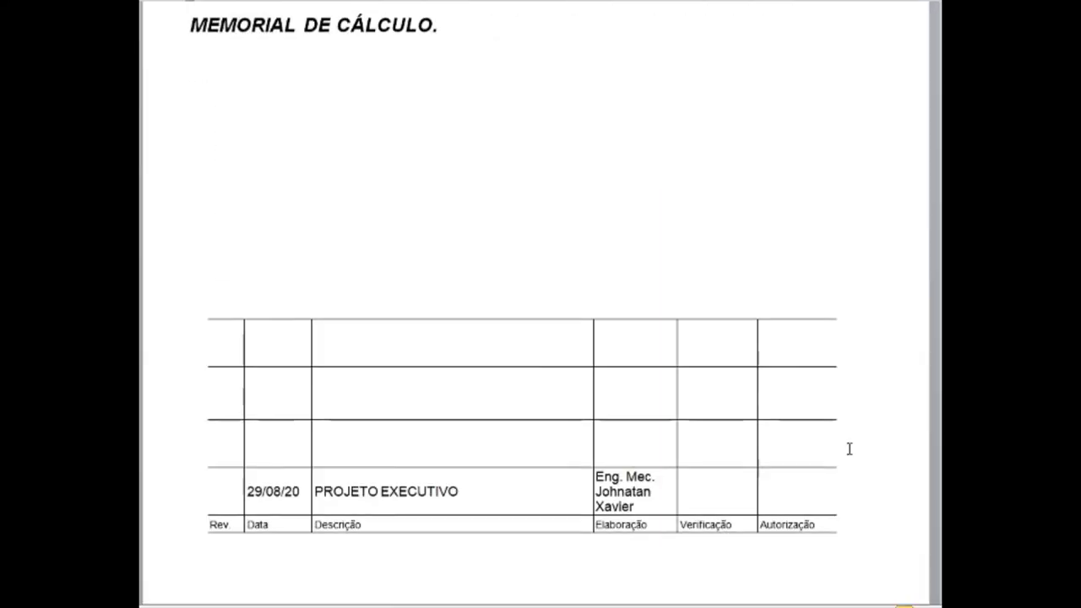
Look through the Memorial de Cálculo, from its cover and references to the calculation bases, economic study and solar geometry pages
scroll(850, 448, down, 1)
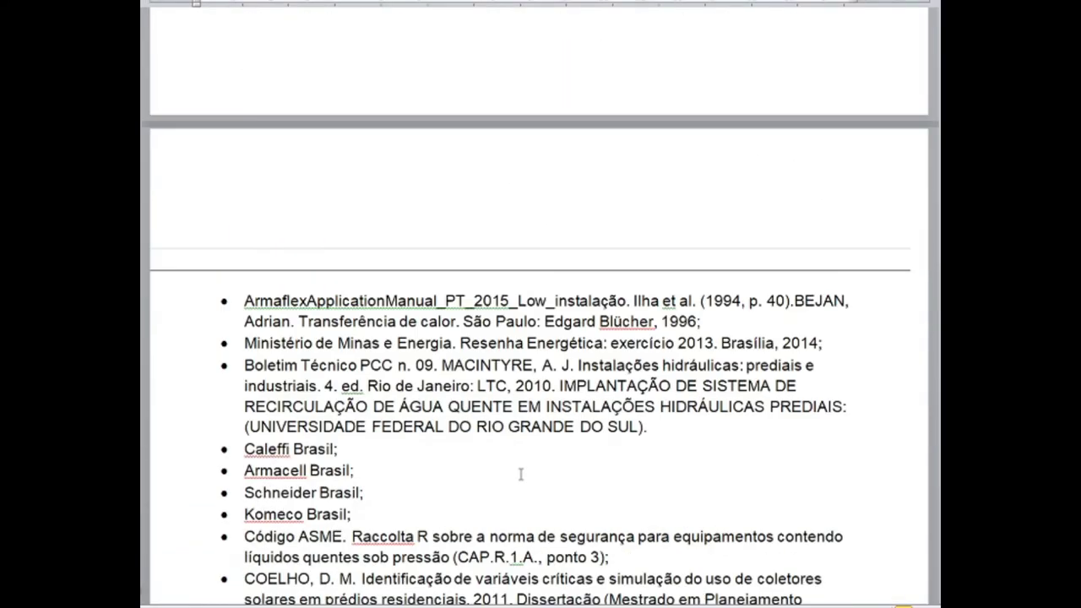
scroll(521, 474, down, 12)
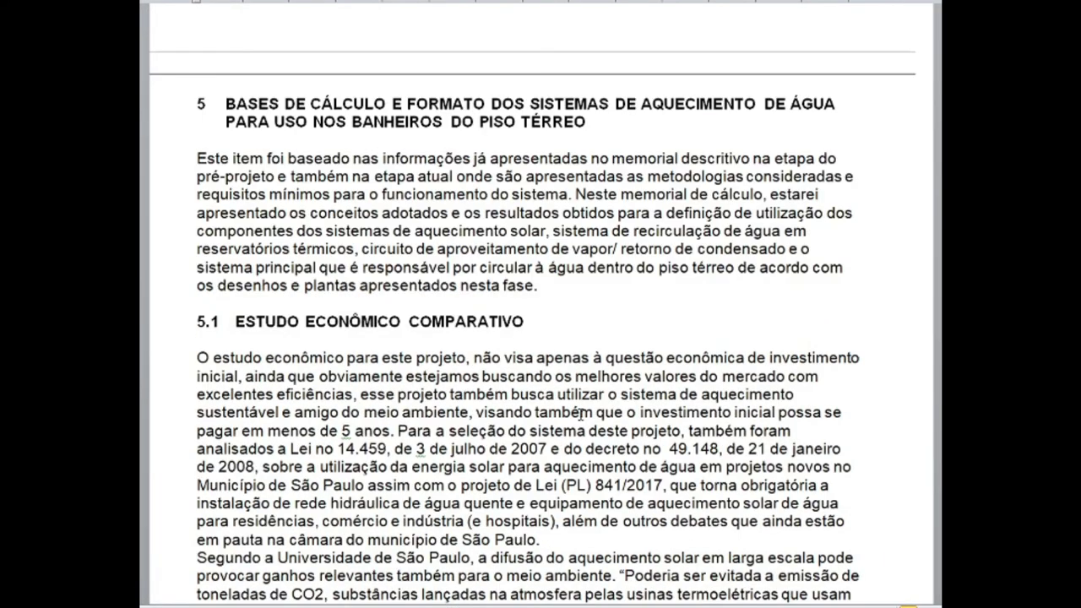
scroll(581, 412, down, 20)
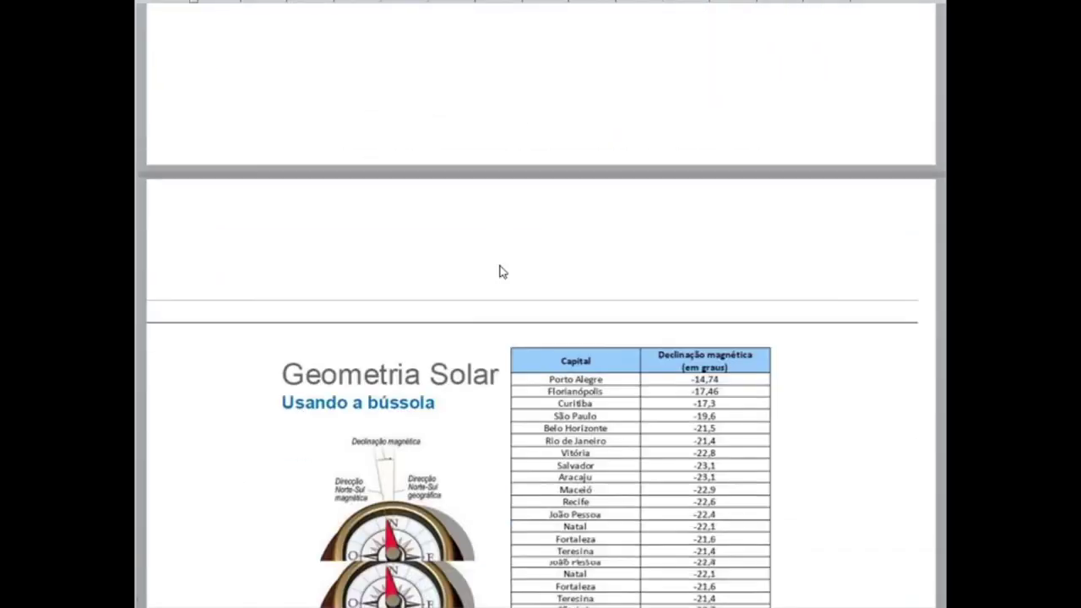
scroll(502, 272, down, 20)
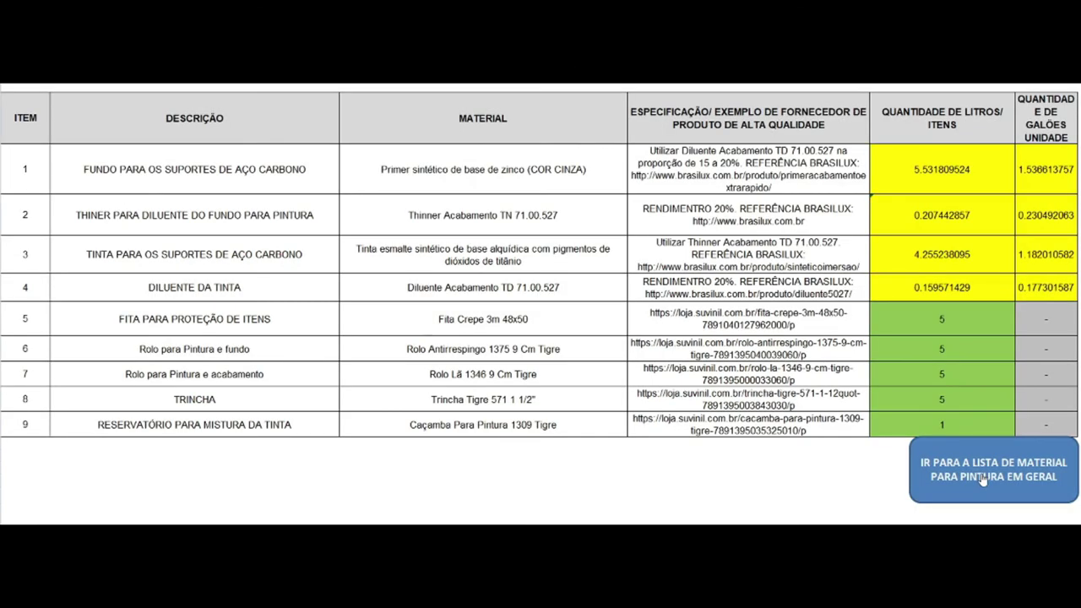
Go from the steel supports' paint quantities to the general painting material list
click(983, 478)
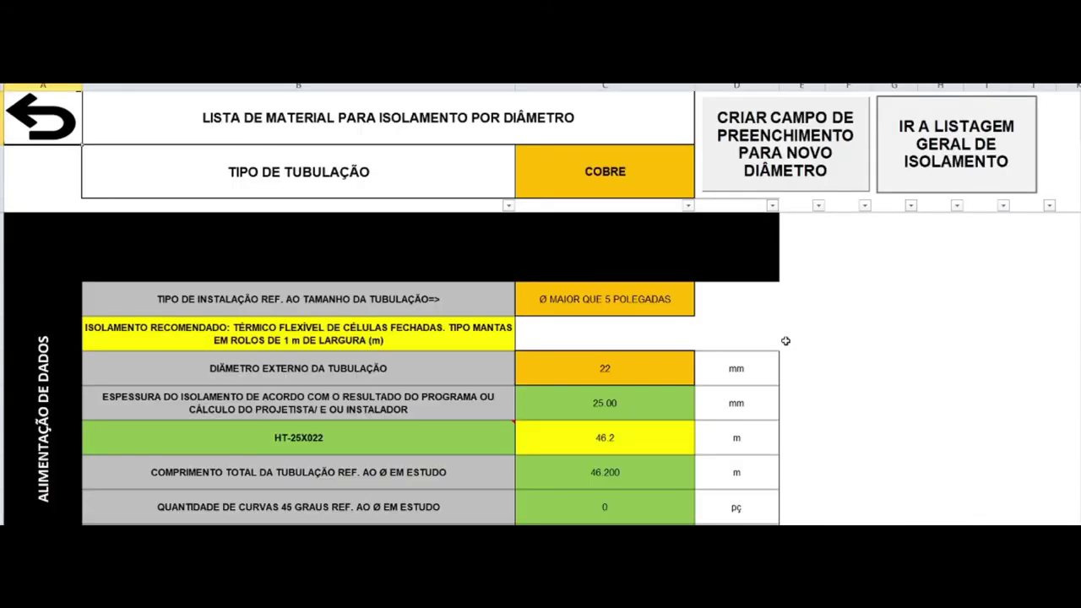
Create an insulation entry for a new copper pipe diameter, with installation type Ø MAIOR QUE 5 POLEGADAS and a 22 mm outer diameter
click(815, 163)
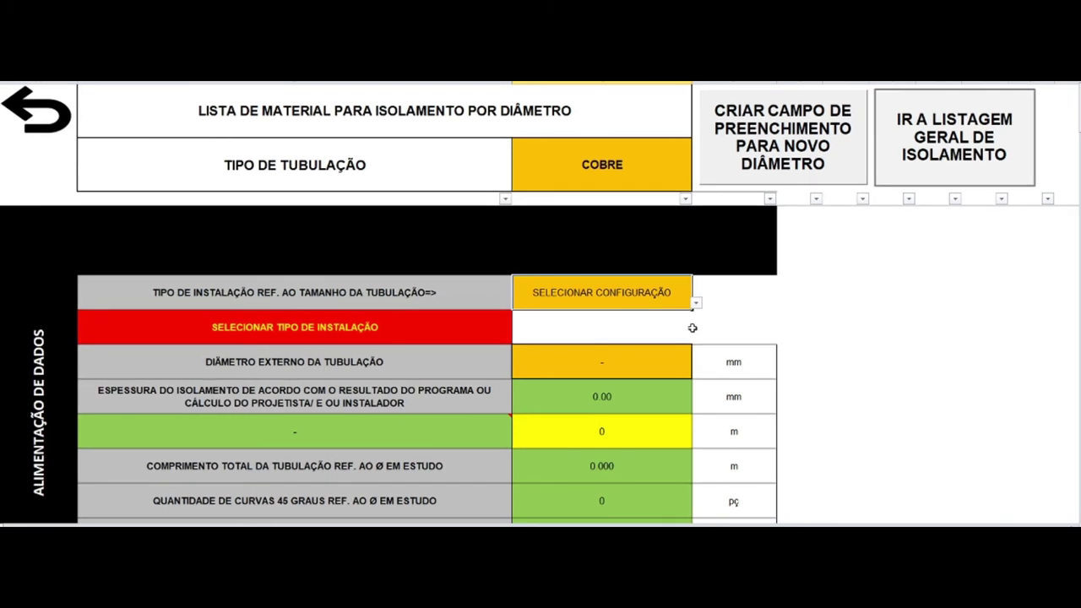
click(697, 309)
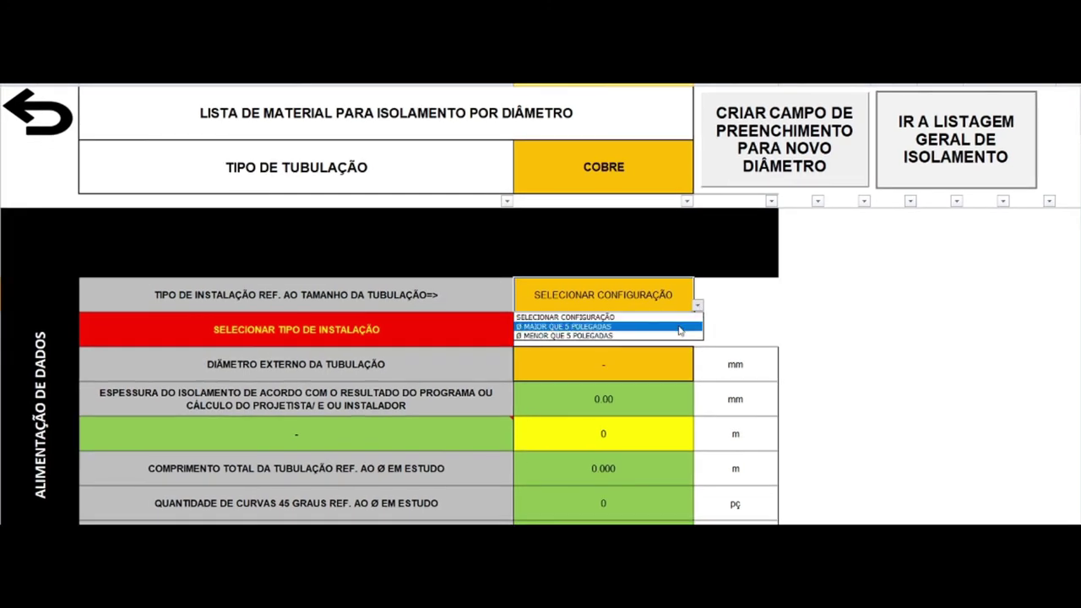
click(693, 326)
click(695, 277)
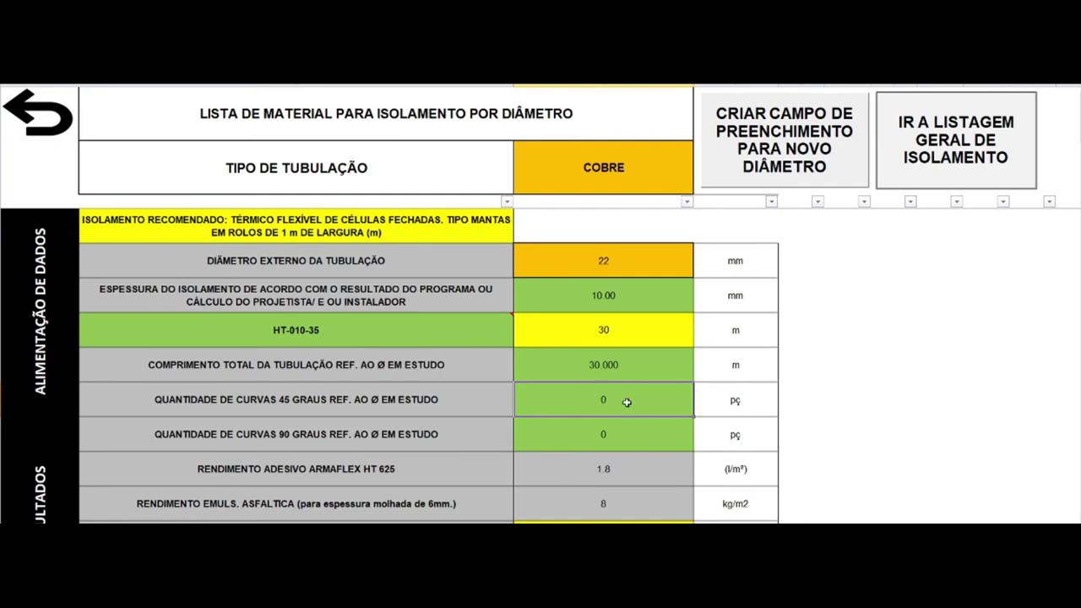
Enter 20 bends of 45 degrees and 1 bend of 90 degrees for the pipe, and check the insulation material quantities
text(20)
key(Return)
text(1)
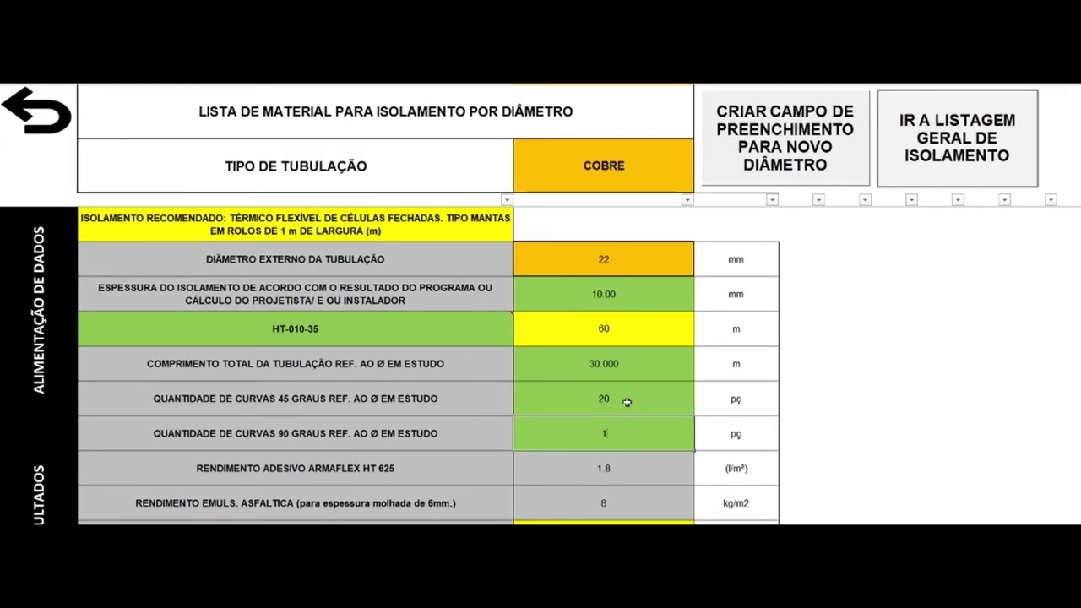
scroll(540, 420, up, 4)
scroll(546, 406, up, 1)
scroll(507, 364, down, 1)
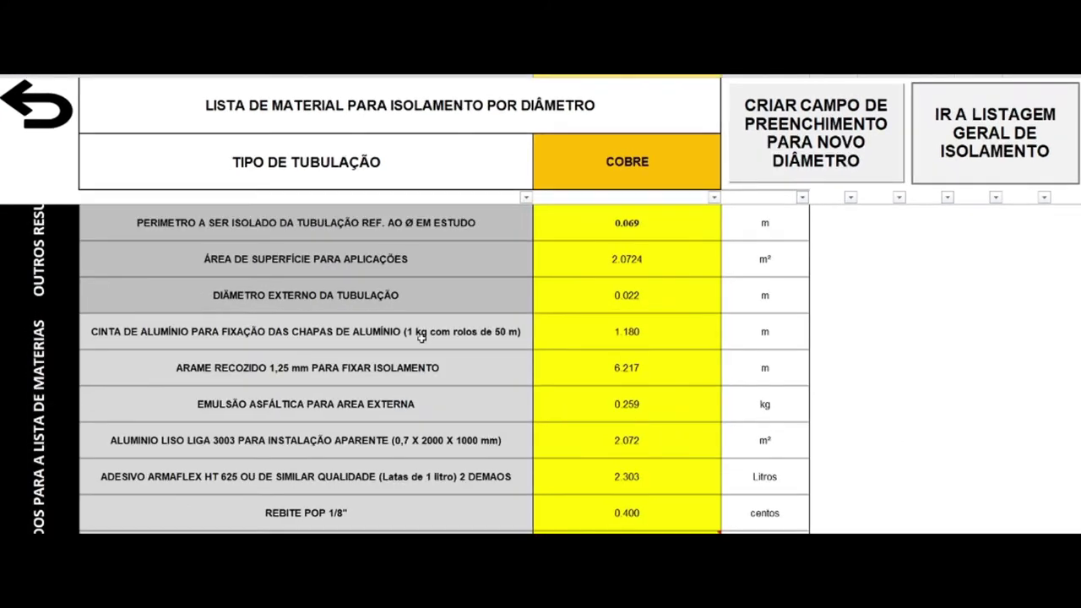
Go from the copper pipe's per-diameter insulation quantities to the general insulation material list
scroll(617, 406, up, 1)
scroll(556, 401, down, 1)
scroll(557, 401, up, 1)
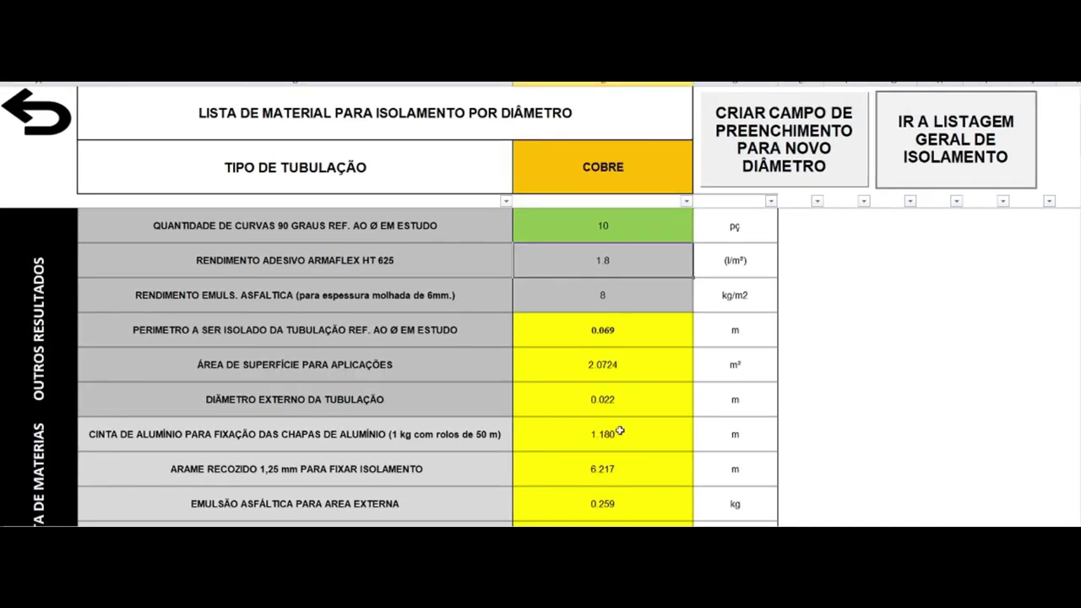
scroll(617, 432, down, 1)
scroll(618, 432, up, 5)
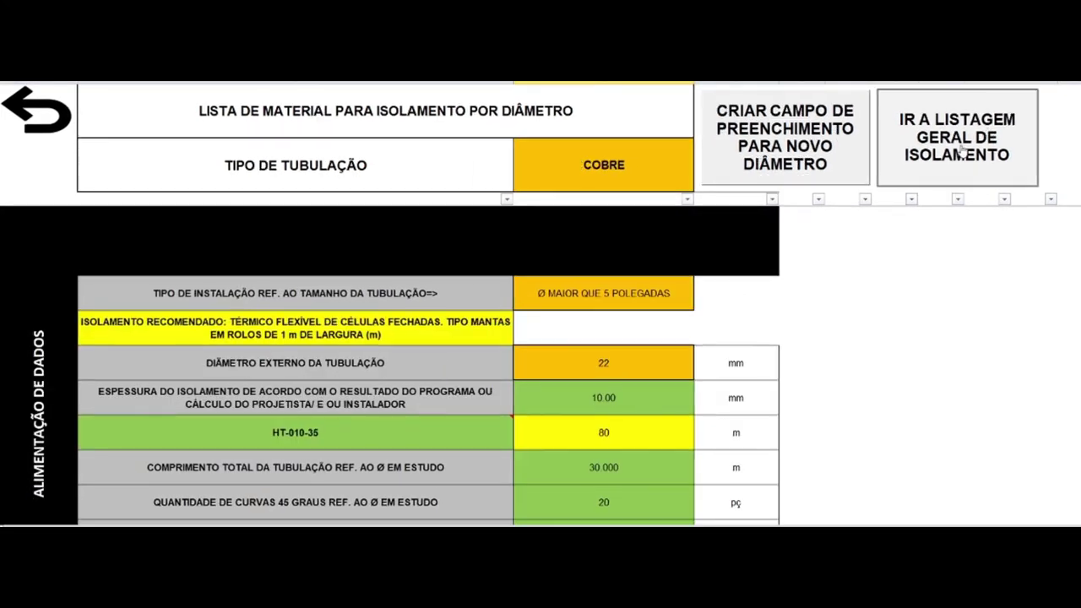
click(960, 147)
Fill in ARMACELL in the empty green cell for item 14, the HT-010-35 insulation
click(25, 193)
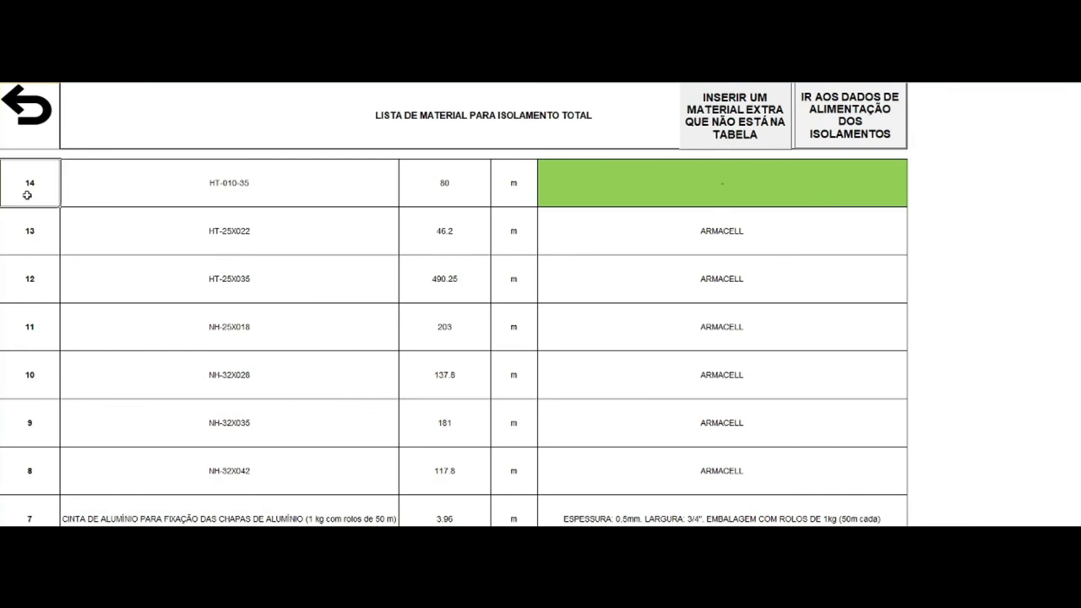
click(717, 191)
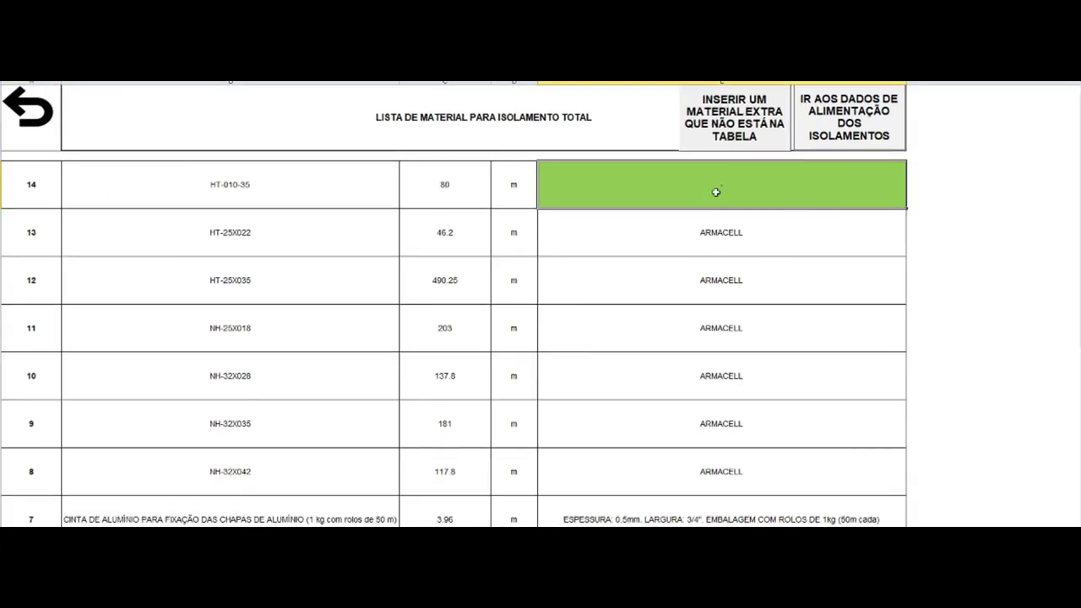
text(armacell)
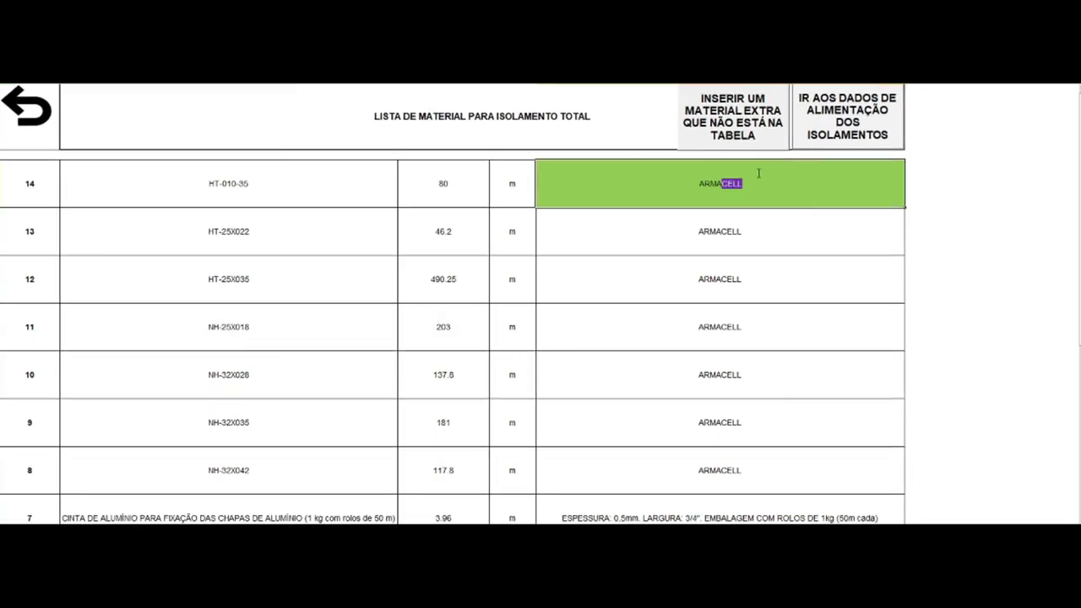
key(Return)
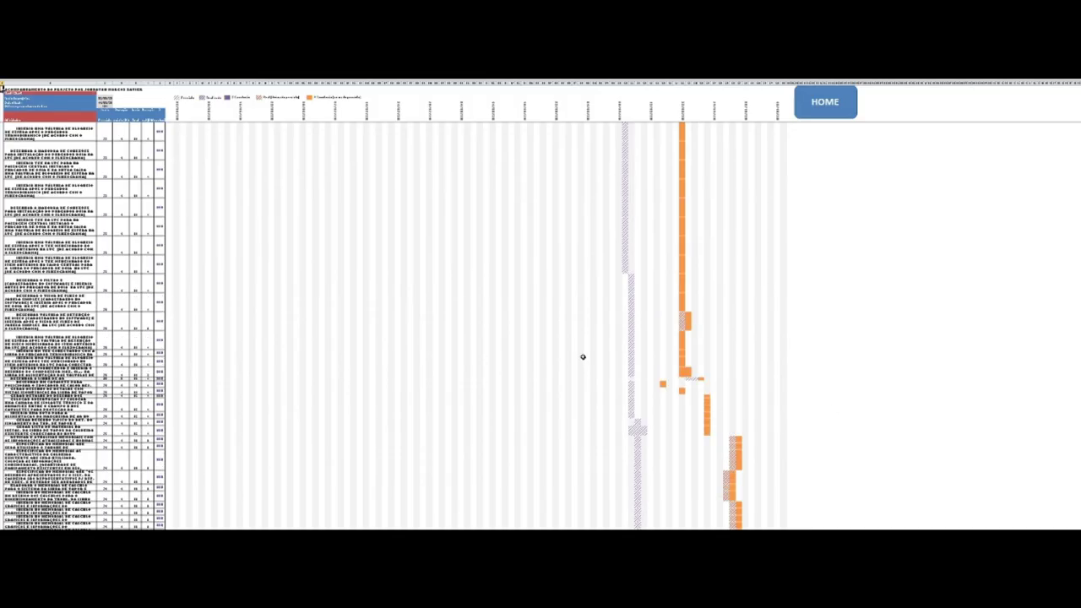